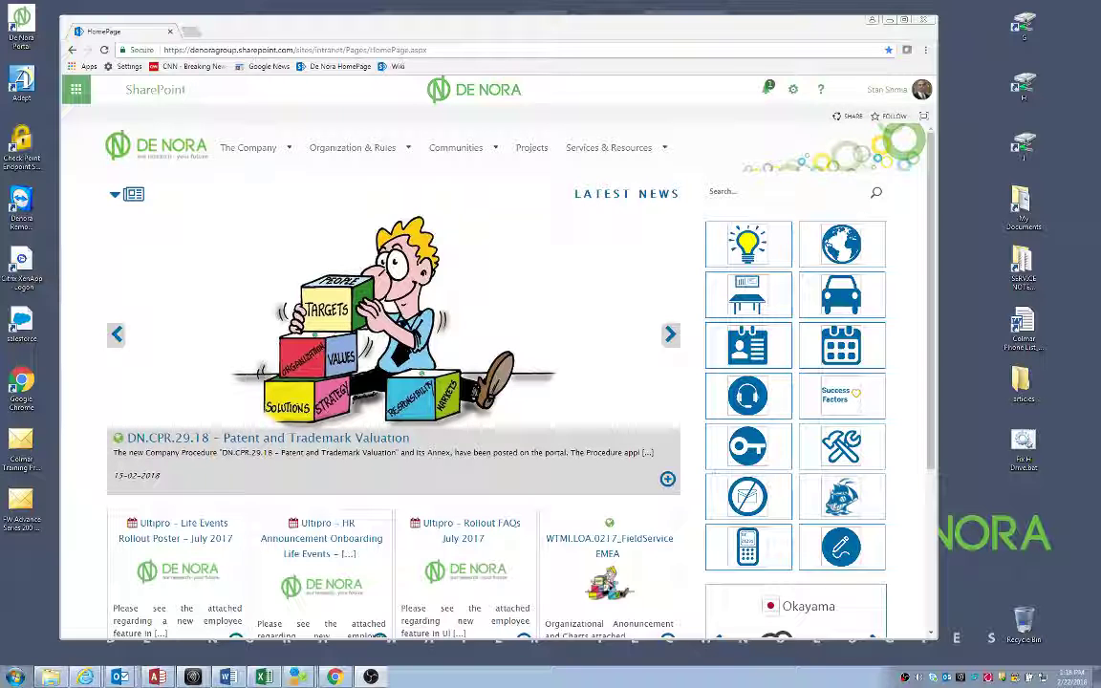
Expand the Organization & Rules menu to show its pages
click(353, 148)
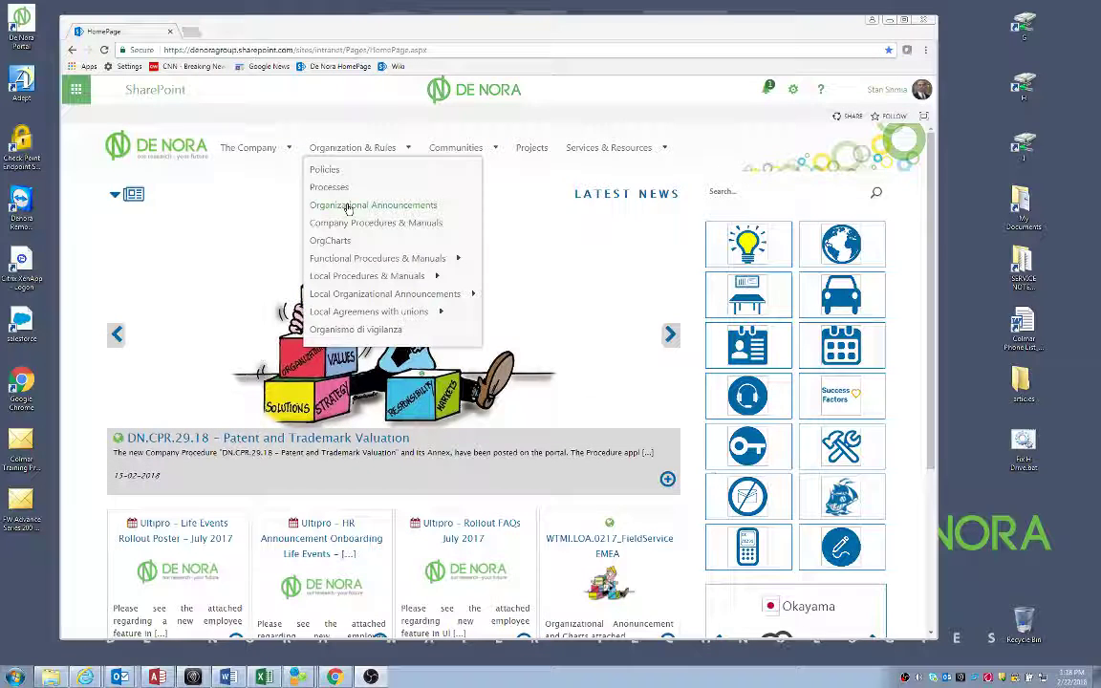
Go to the Wiki site, enter the Colmar Disinfection Knowledge Database, and bring up its announcement email
click(394, 65)
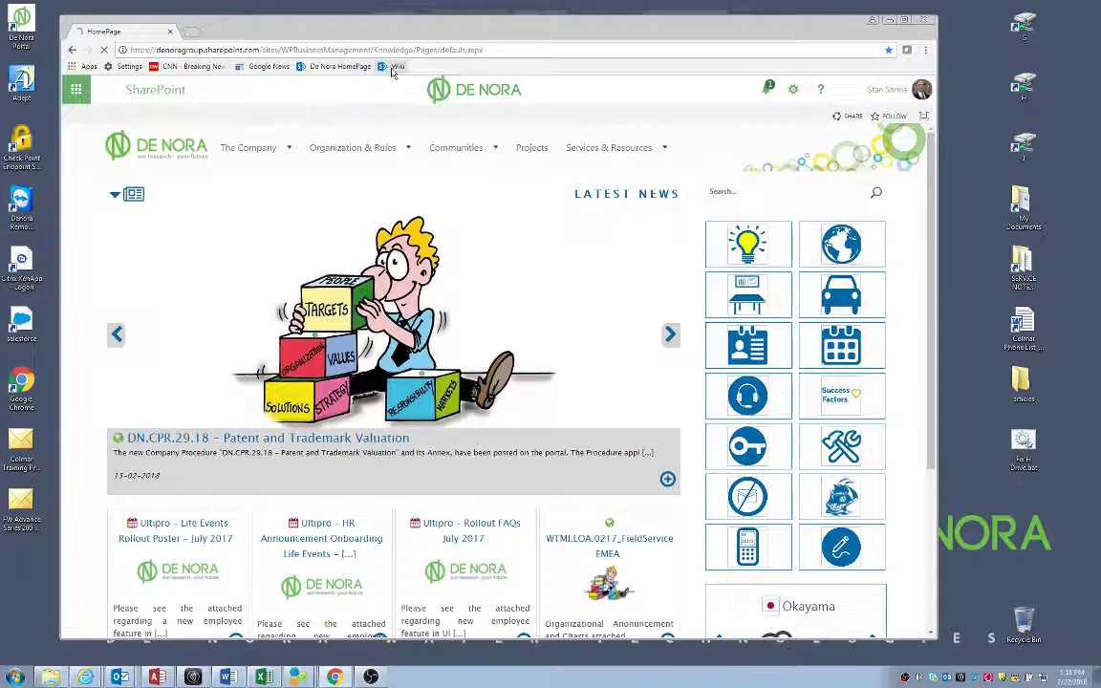
mouse_move(388, 194)
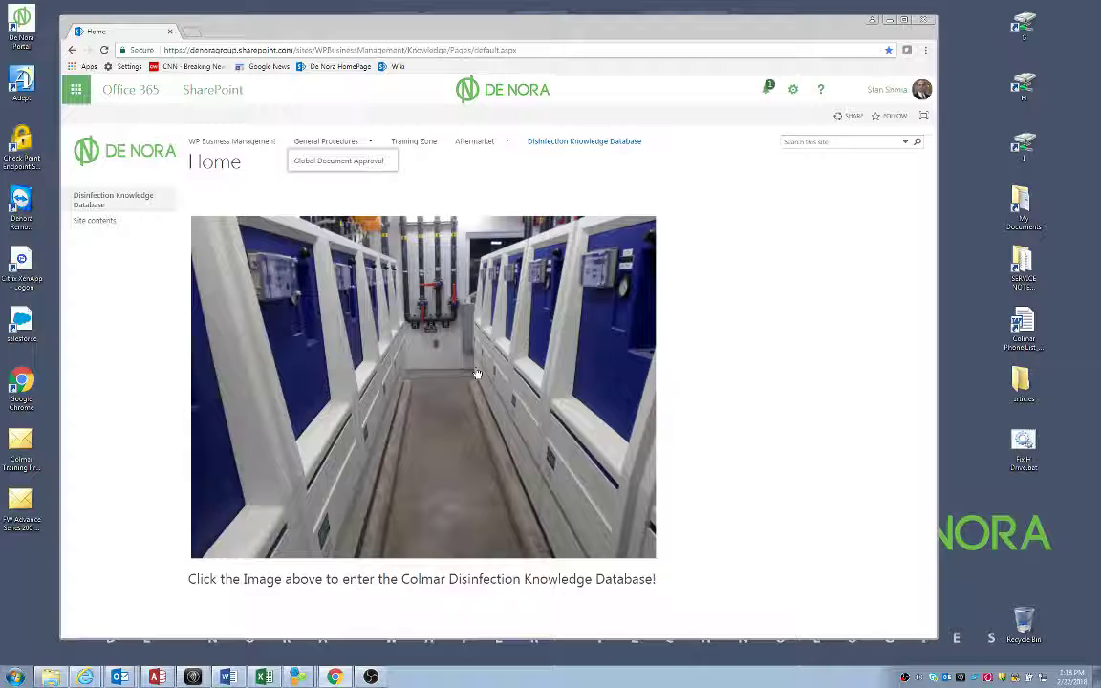
click(404, 389)
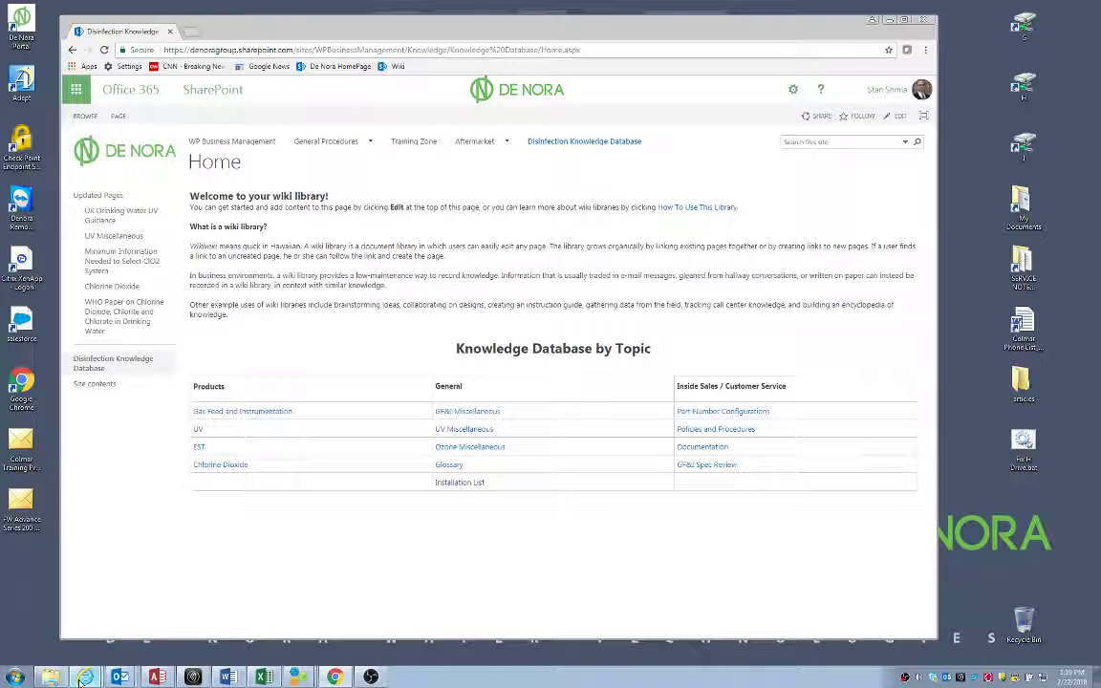
click(100, 577)
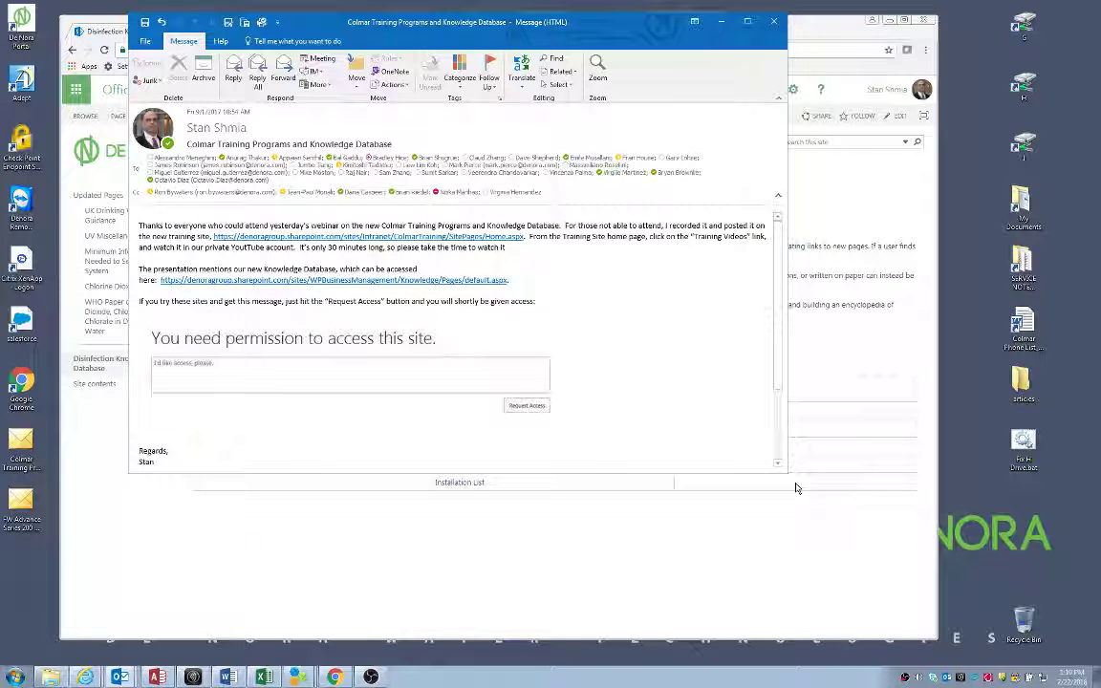
Enlarge the announcement email to reveal the signature, then close it
drag(789, 472, 783, 555)
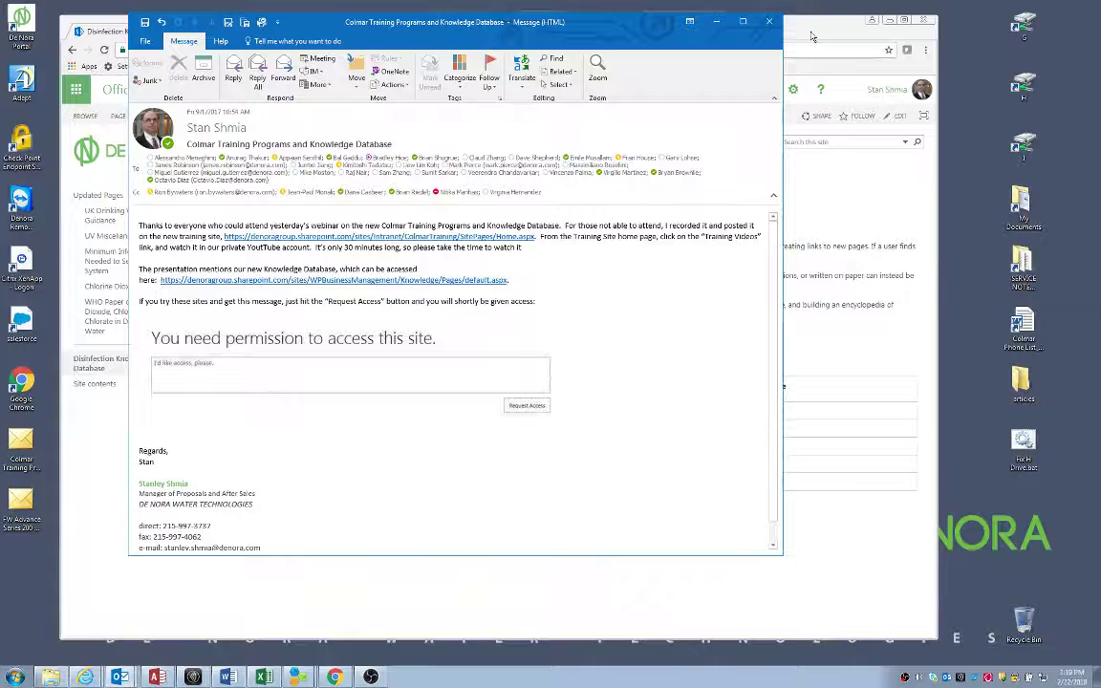
click(718, 22)
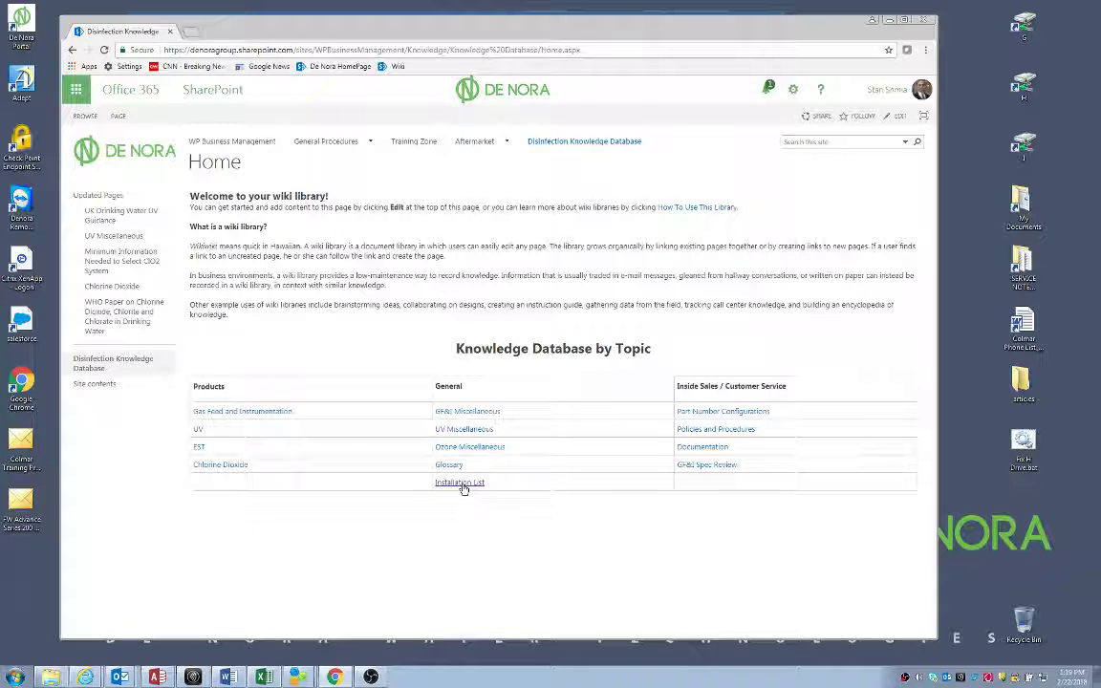
Open the Installation List link under General in the Knowledge Database by Topic table
click(461, 487)
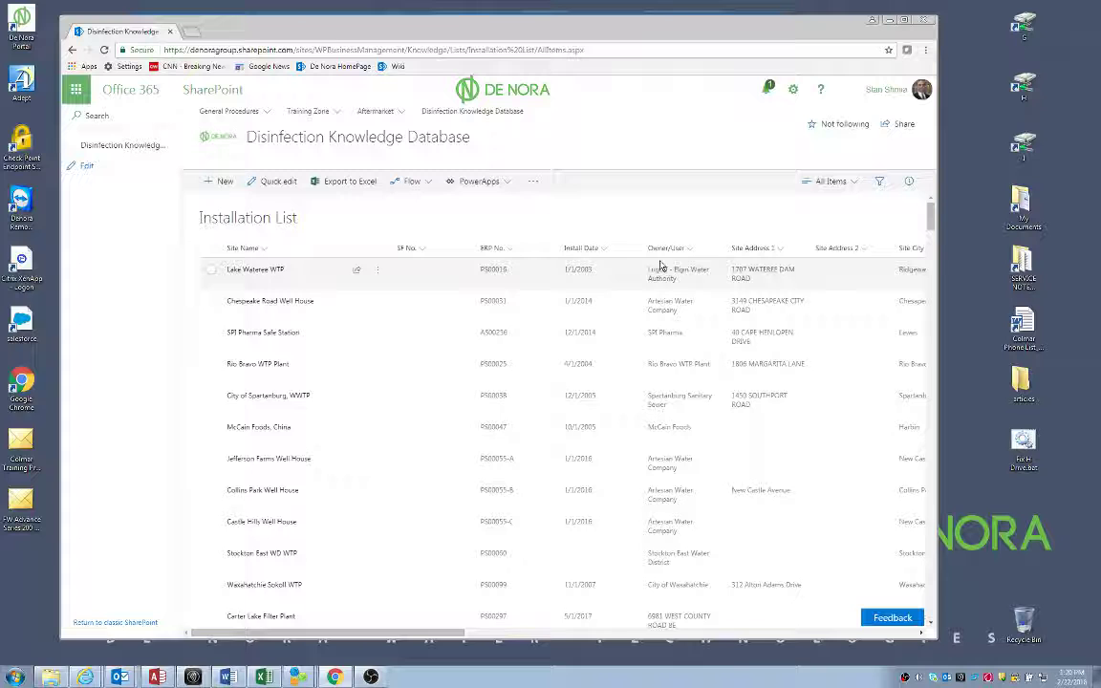
Scroll the list right past ERP No., Product Category, Qualified, and Site State to the contact and phone columns
click(924, 635)
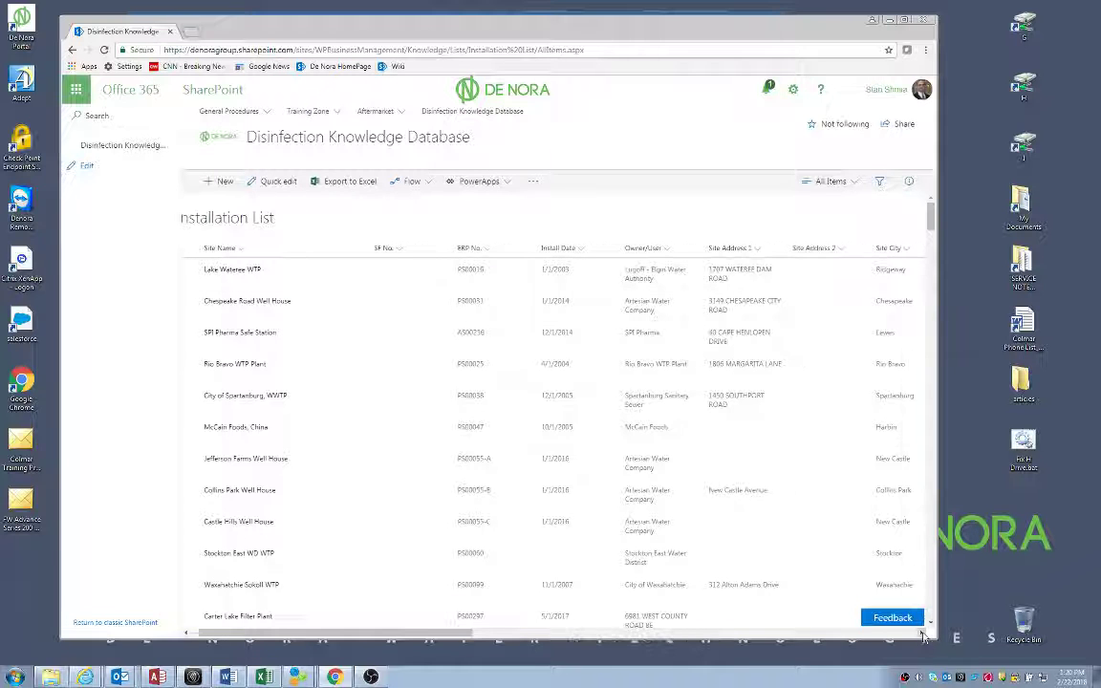
click(924, 635)
click(924, 634)
click(923, 635)
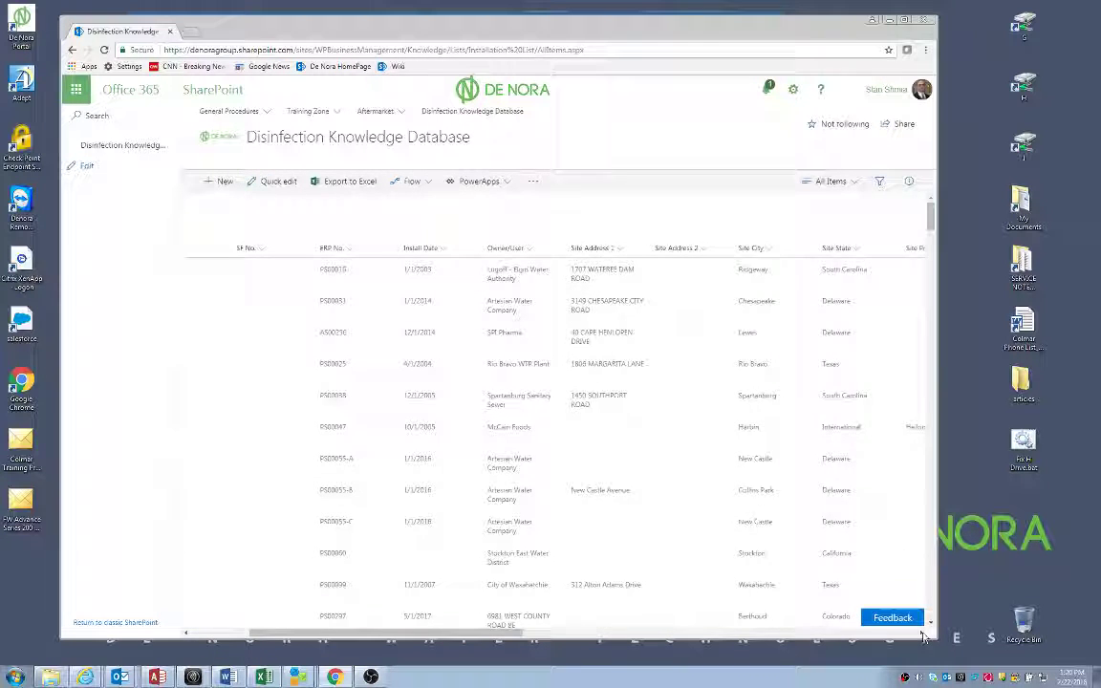
click(924, 635)
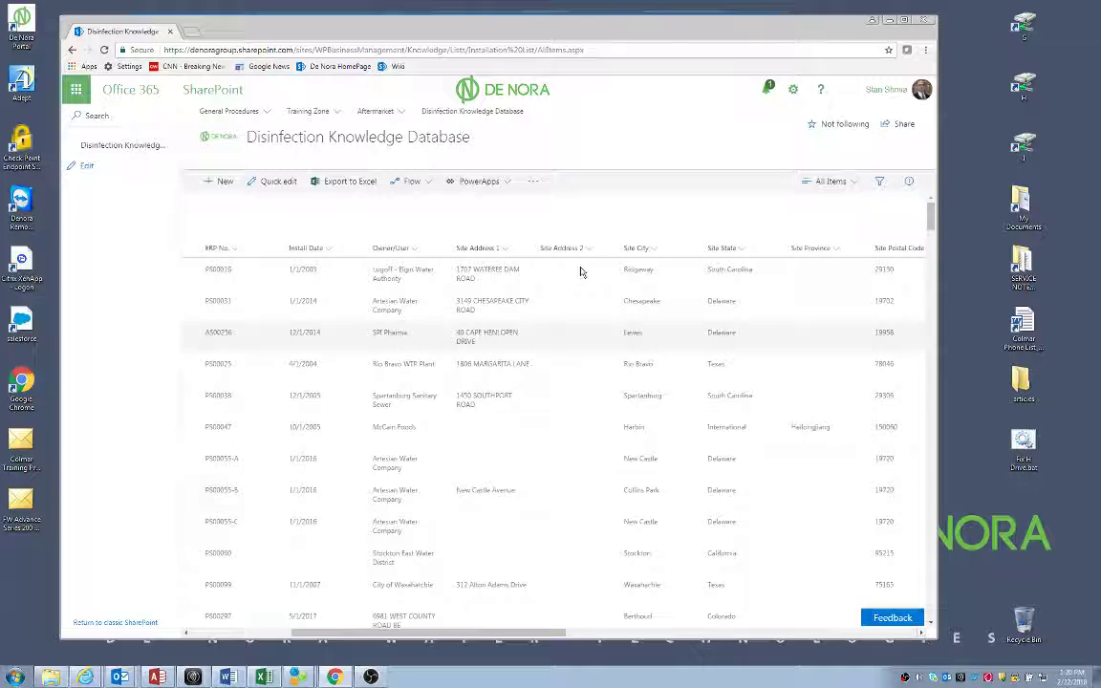
click(923, 635)
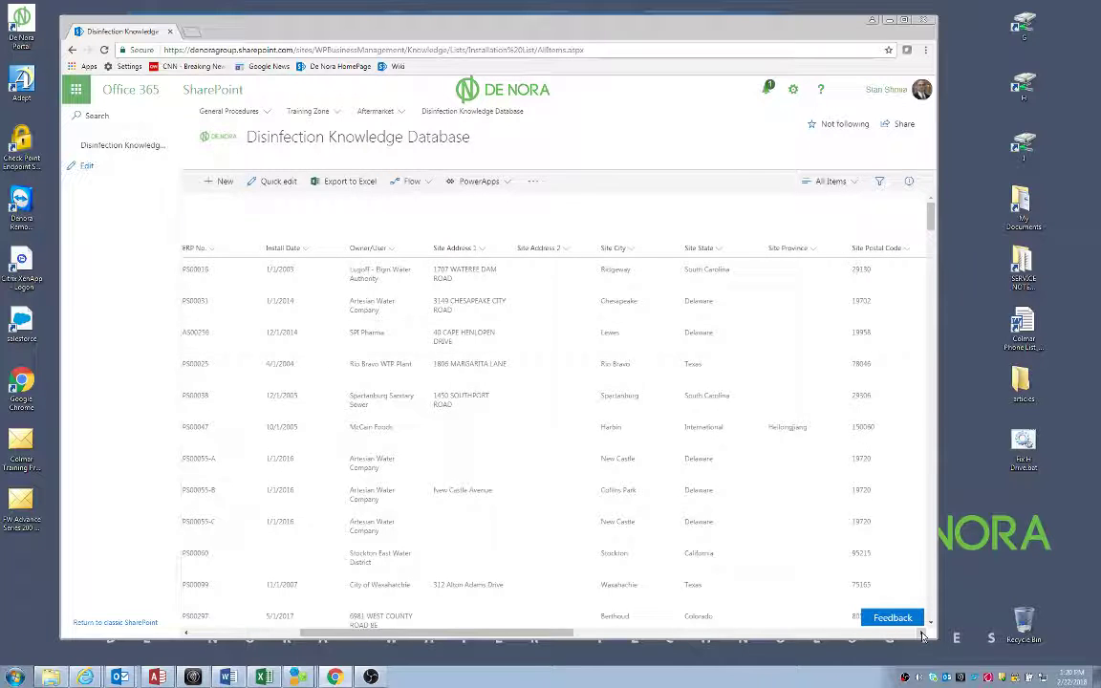
click(923, 635)
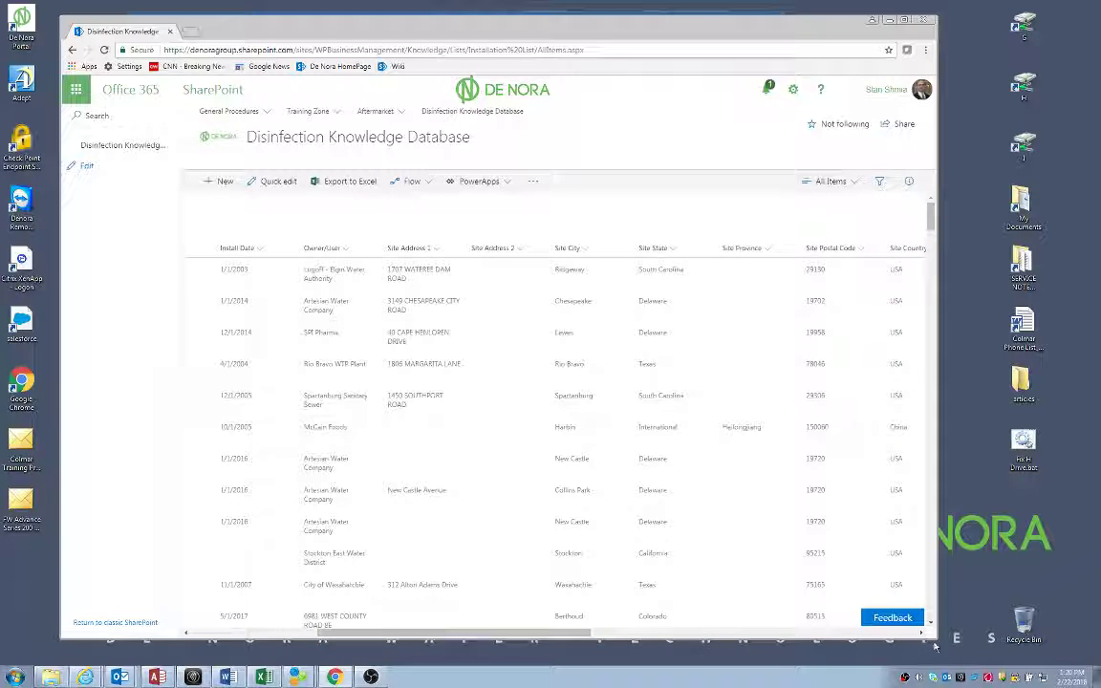
click(923, 635)
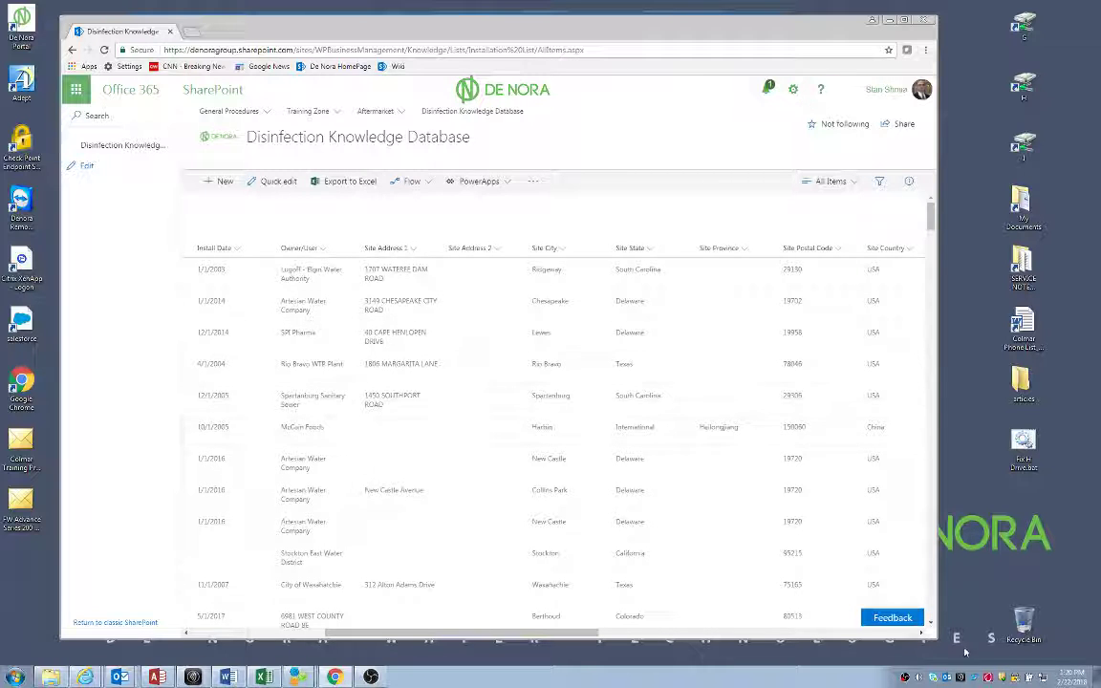
click(923, 635)
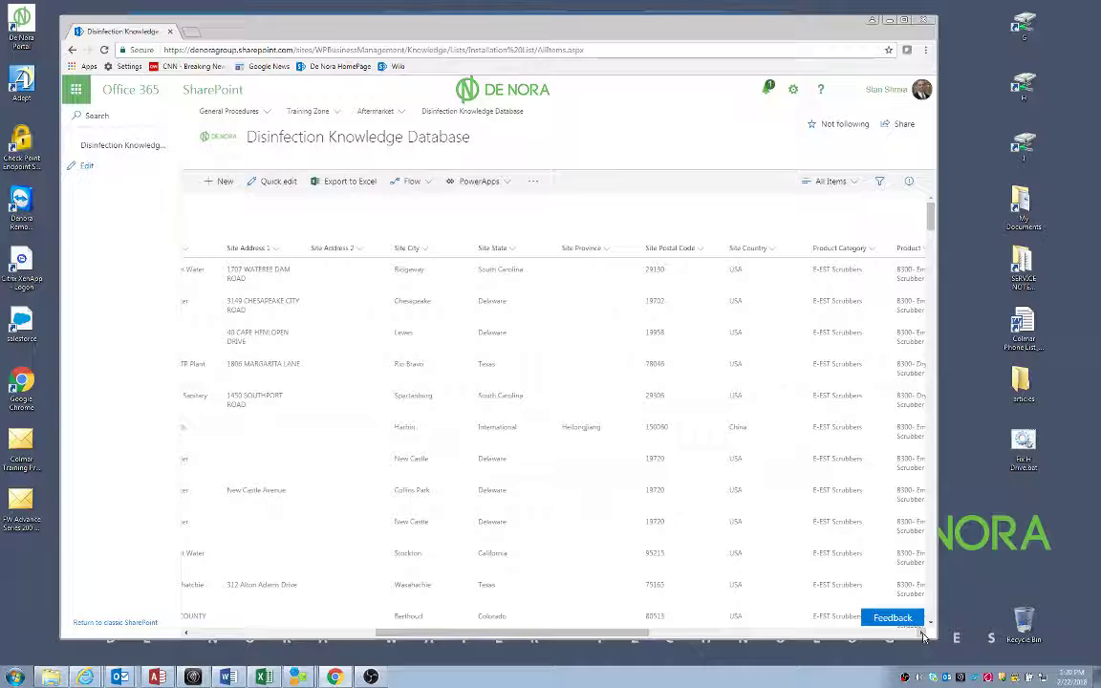
click(923, 634)
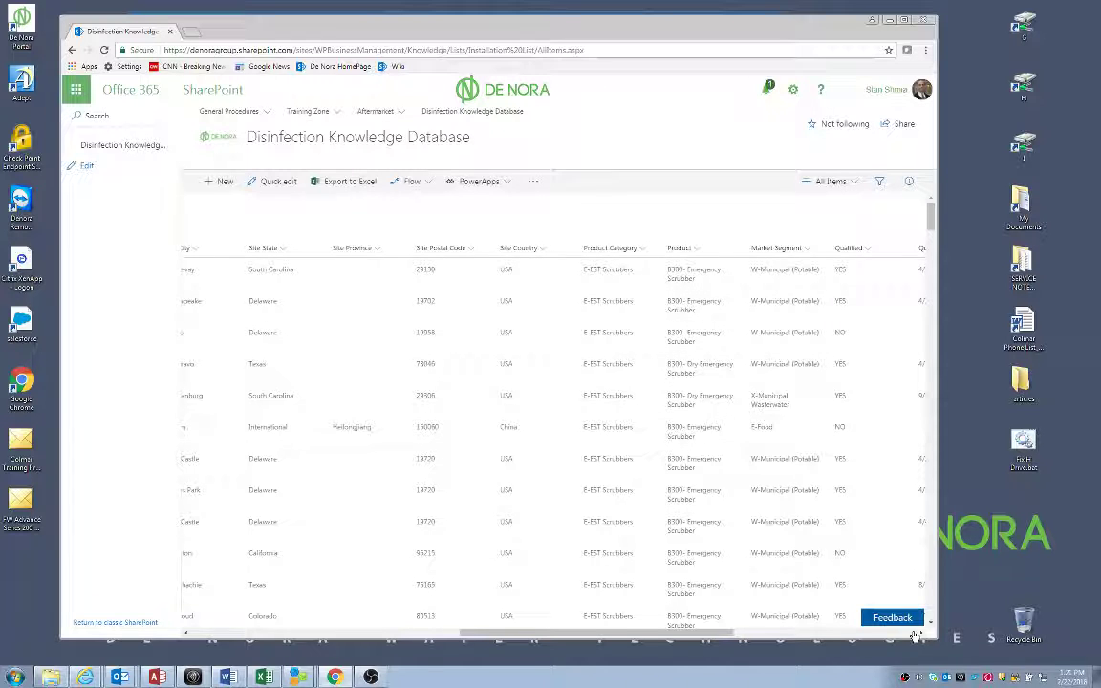
click(921, 633)
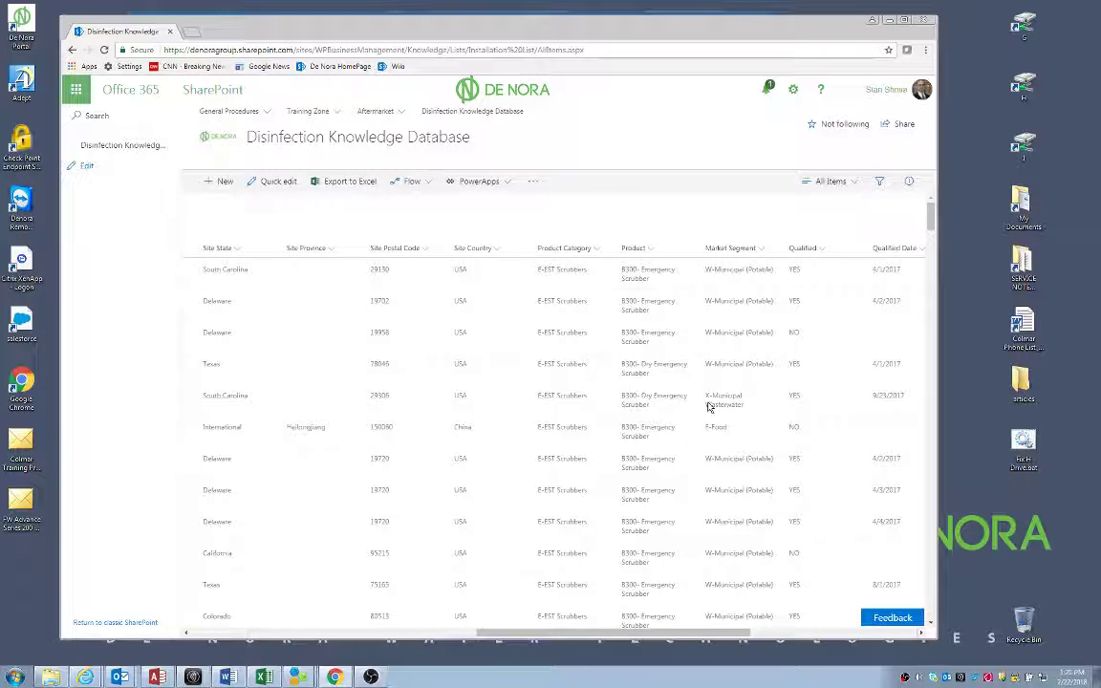
click(921, 632)
click(922, 633)
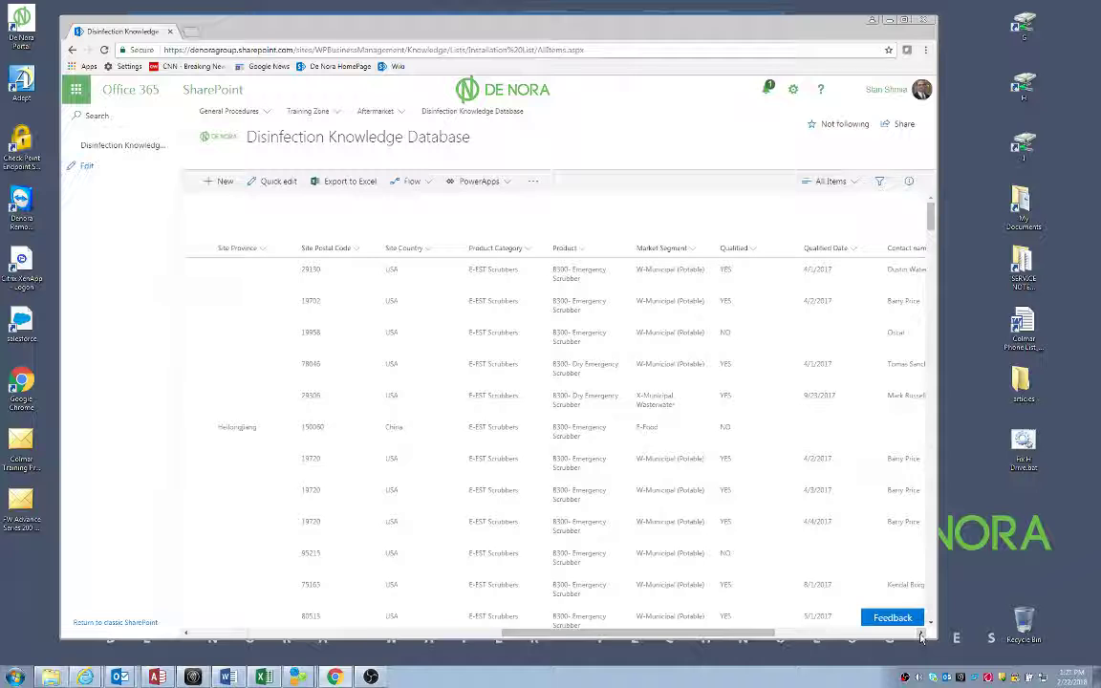
click(921, 633)
click(922, 633)
click(922, 633)
click(921, 633)
click(921, 633)
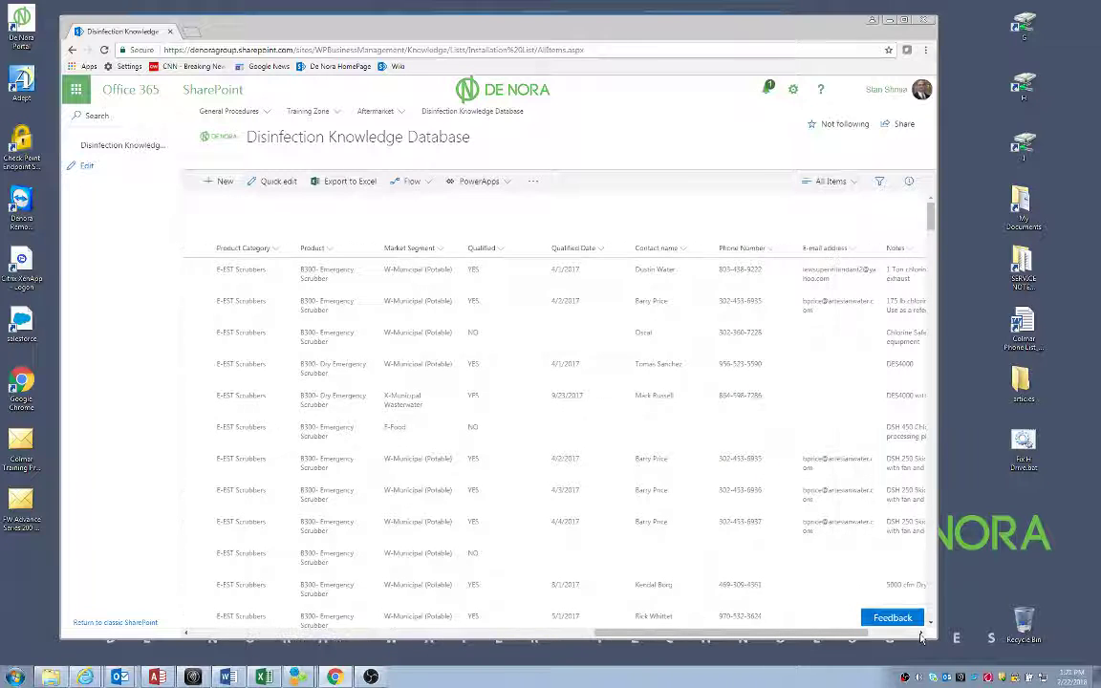
click(921, 632)
click(921, 632)
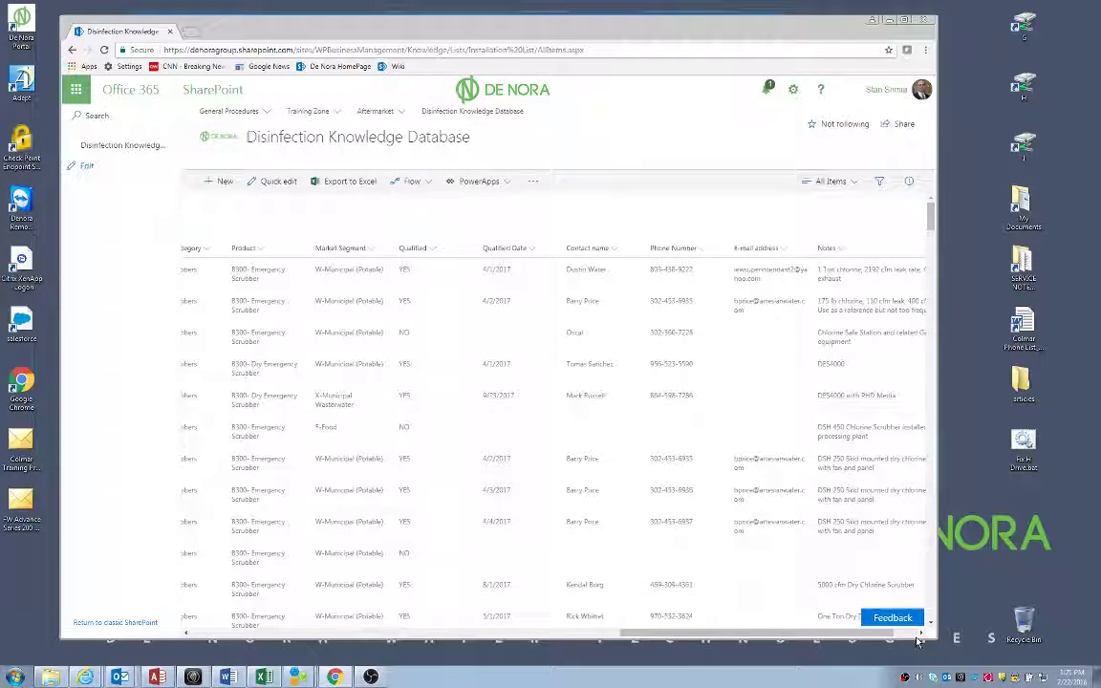
Show the Notes column in full, then scroll back to the Site Name column
click(923, 635)
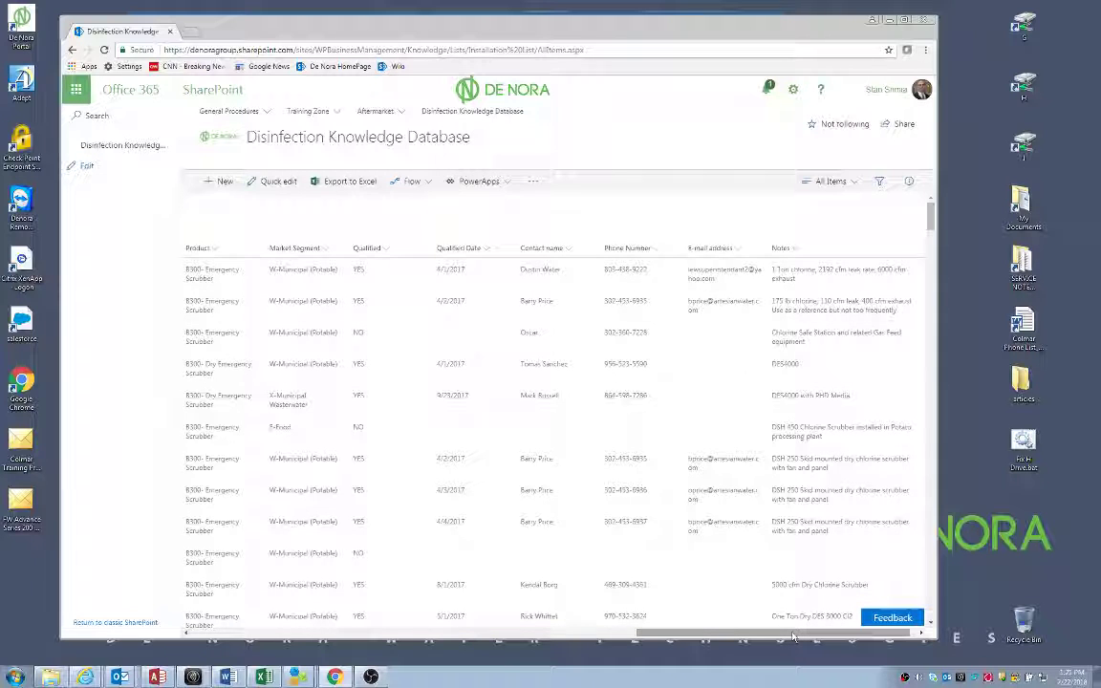
drag(793, 637, 277, 638)
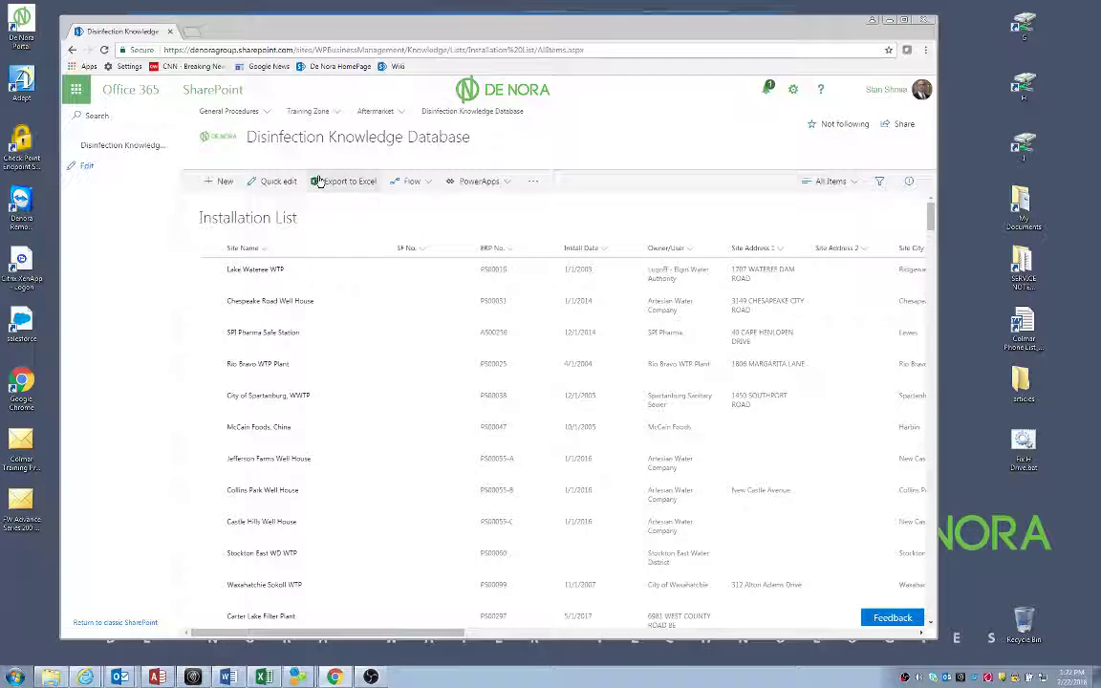
Export the Installation List to Excel and open the downloaded query (4).iqy file
click(337, 182)
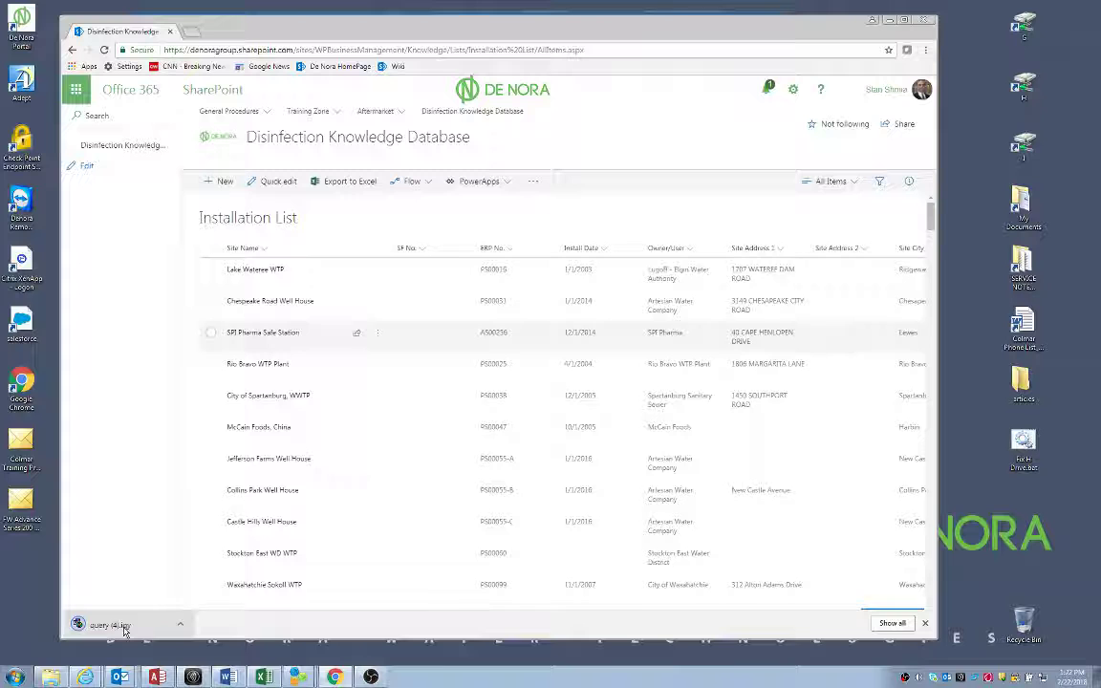
click(113, 625)
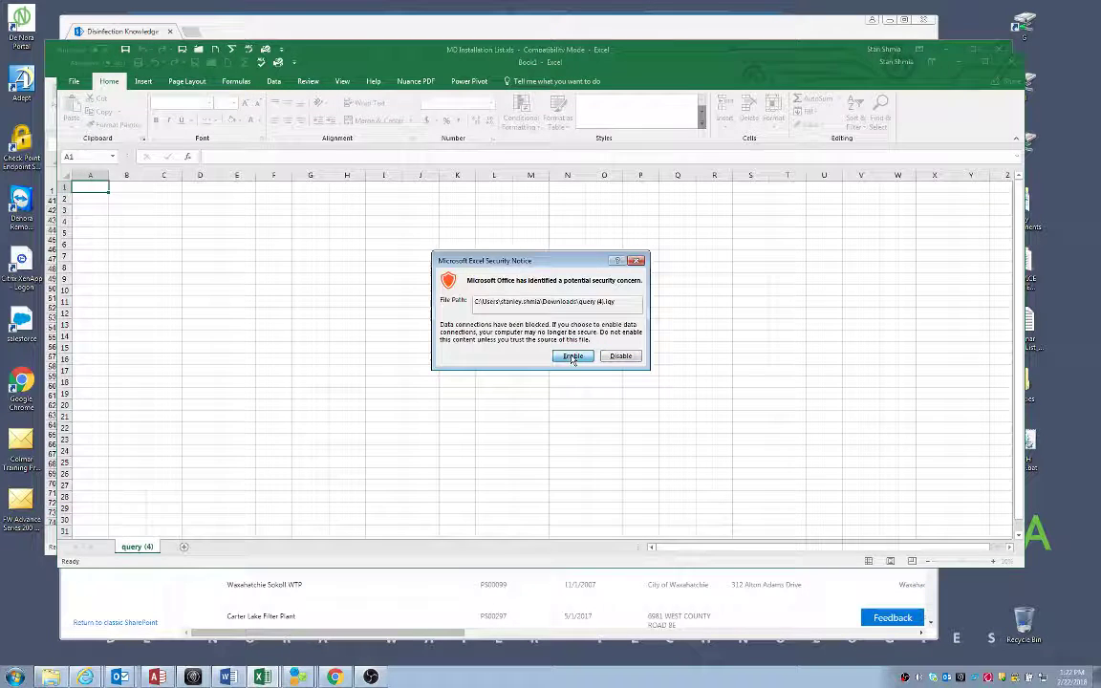
Enable the data connections, import the list, and peek at the Qualified and Market Segment filters
click(573, 359)
click(487, 389)
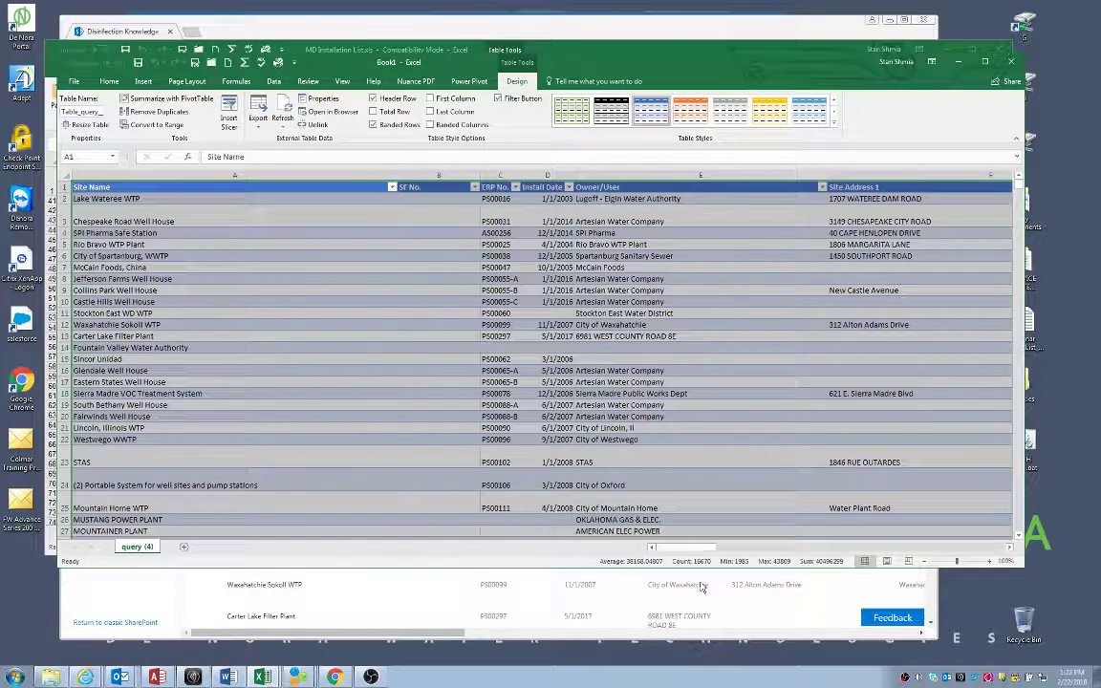
drag(682, 552, 860, 553)
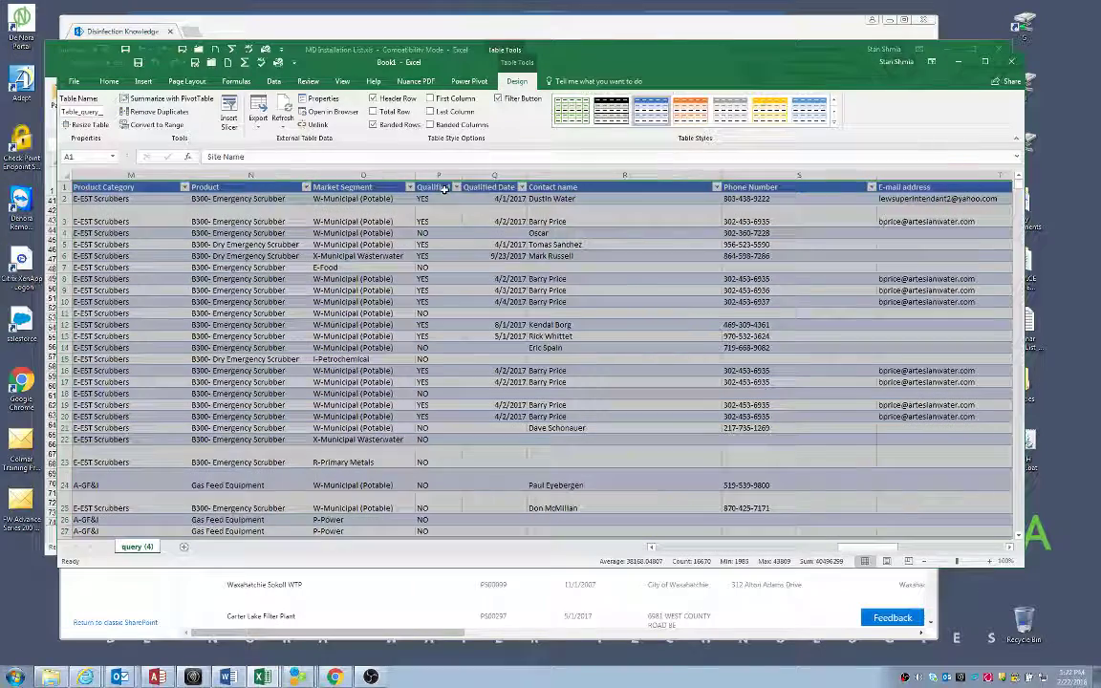
click(457, 188)
key(Escape)
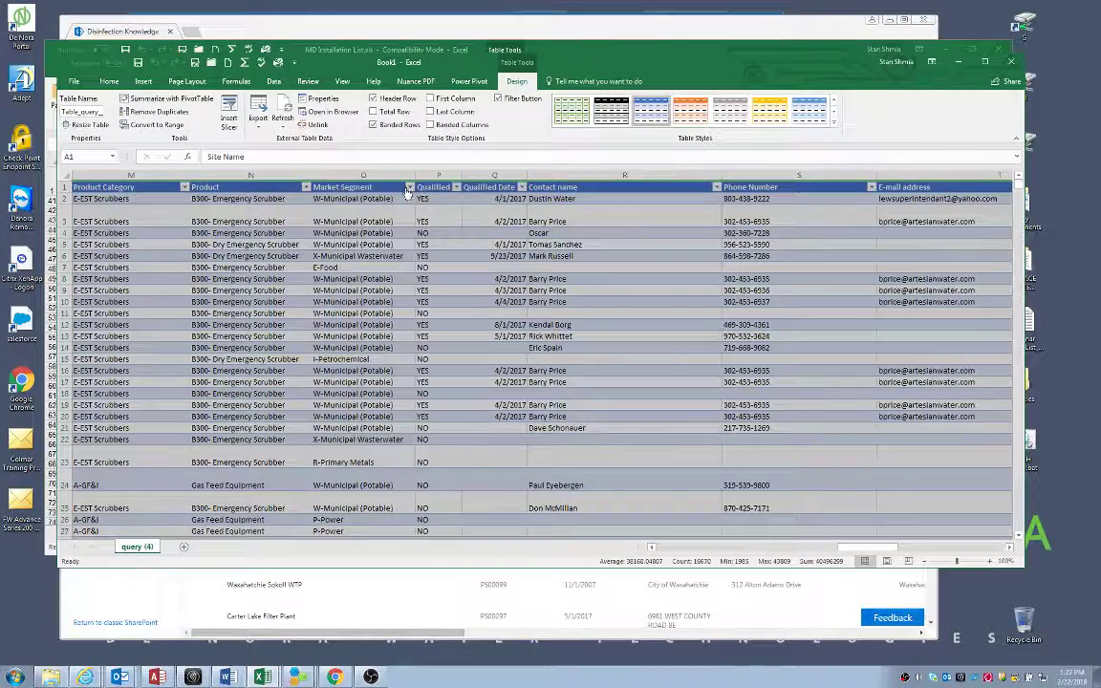
click(410, 186)
key(Escape)
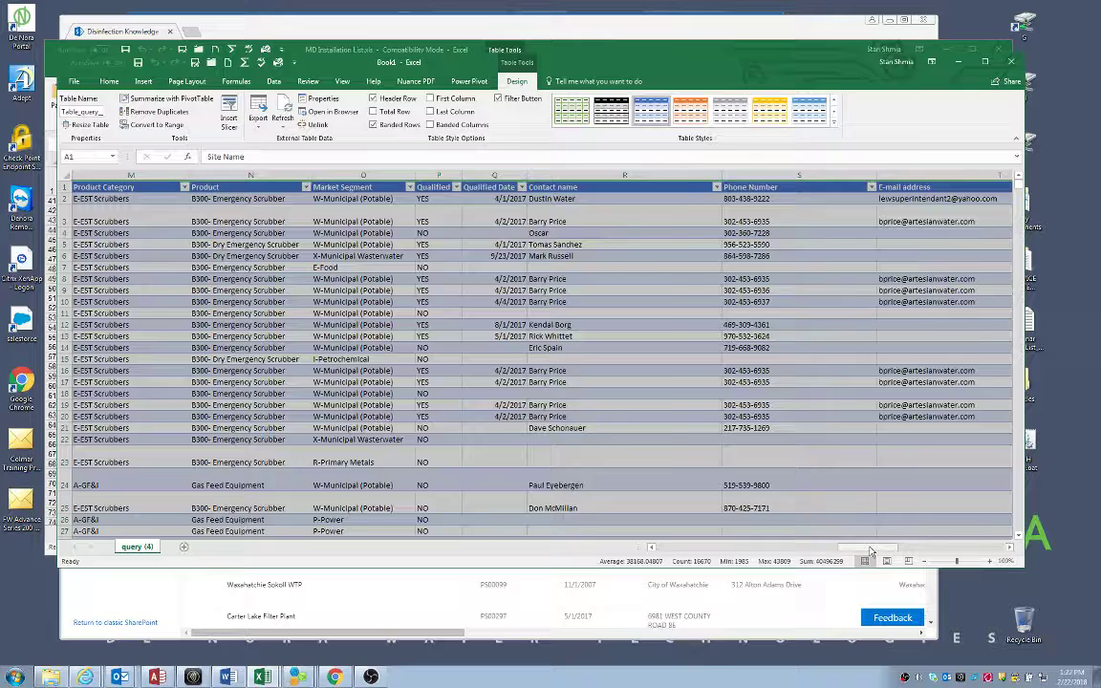
drag(871, 551, 698, 551)
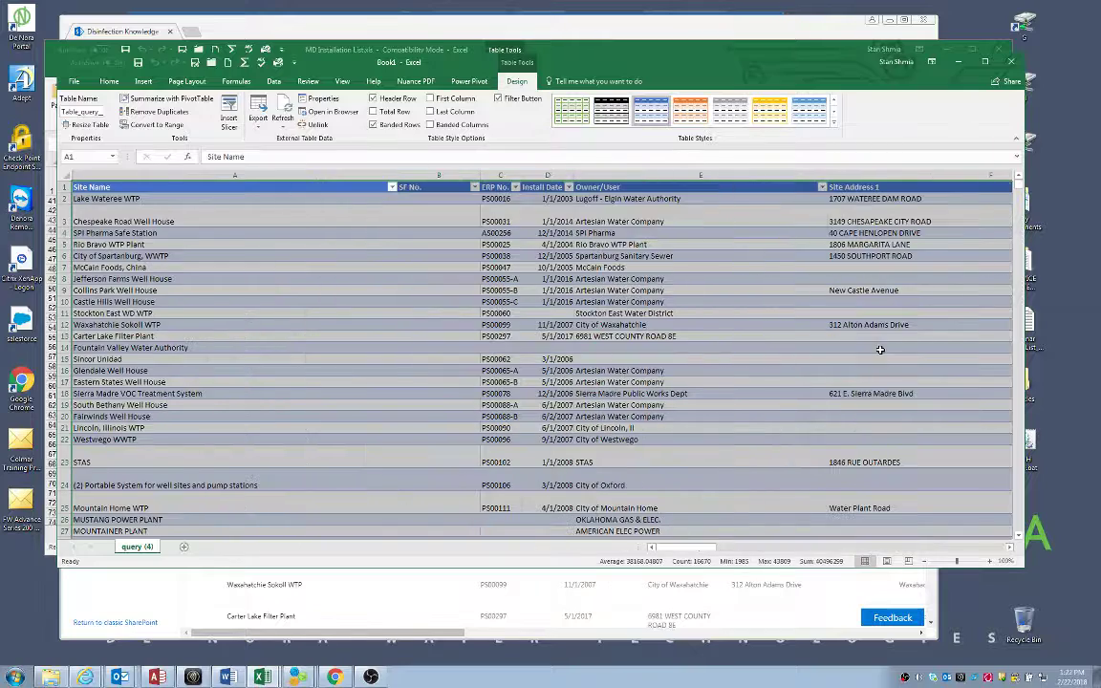
Close Book1 without saving and minimize Excel to return to SharePoint
click(1014, 63)
key(Tab)
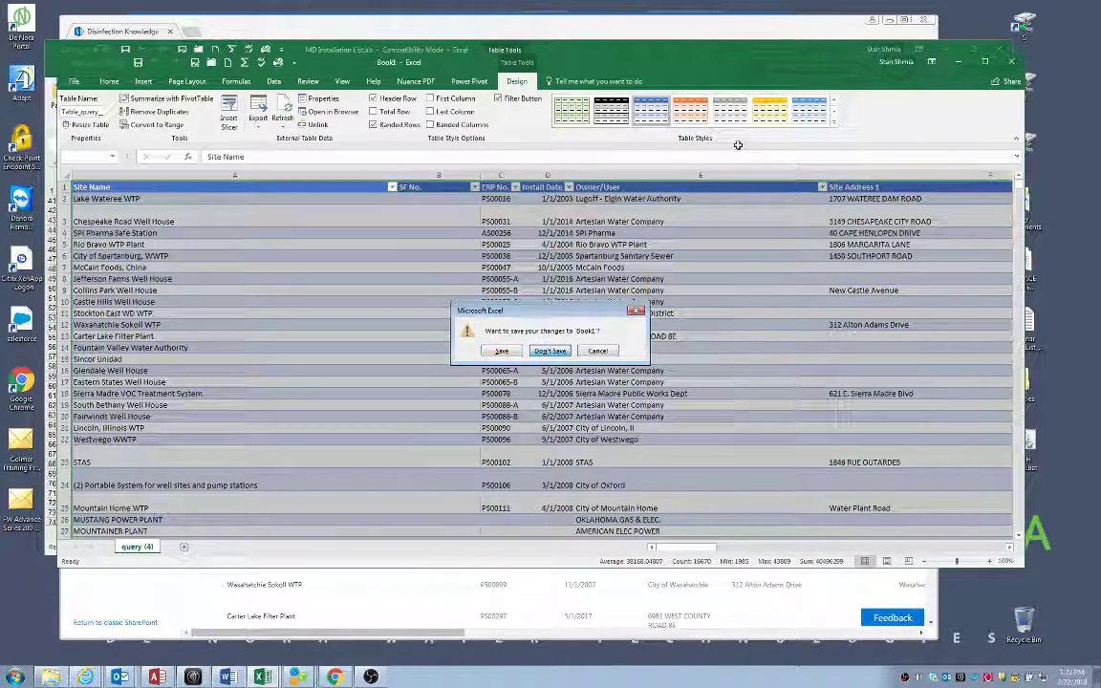
key(Return)
click(946, 48)
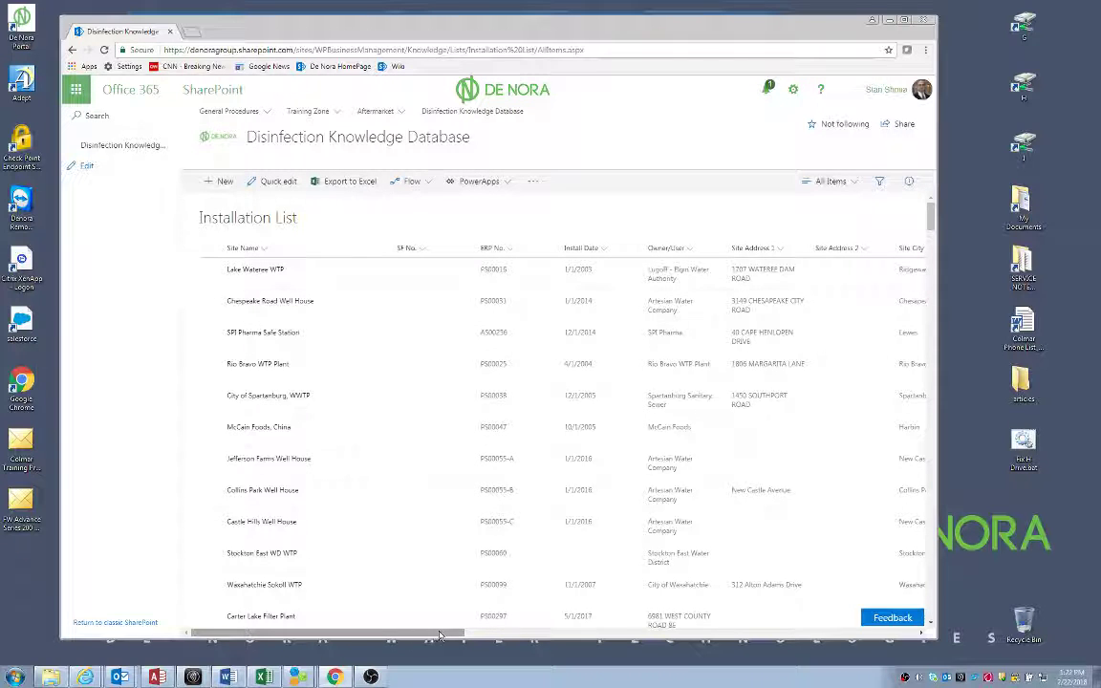
Filter the Site State column to Florida, leaving plants such as Bartow, Cocoa and Orlando
scroll(396, 574, right, 4)
scroll(616, 640, right, 5)
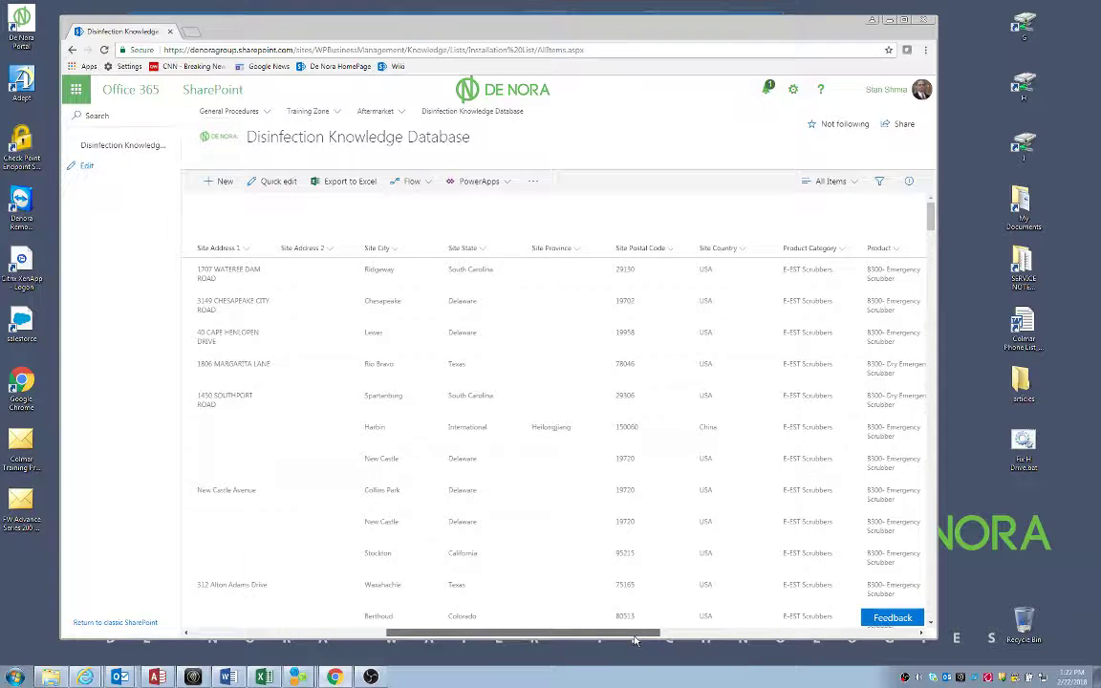
scroll(667, 636, right, 1)
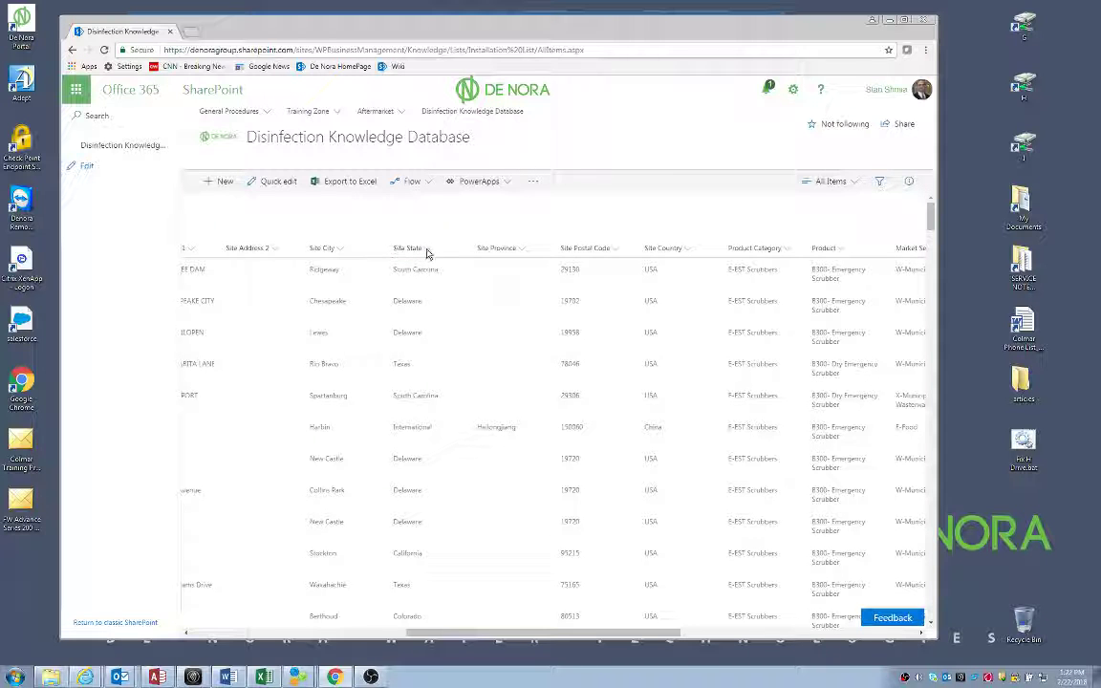
click(429, 253)
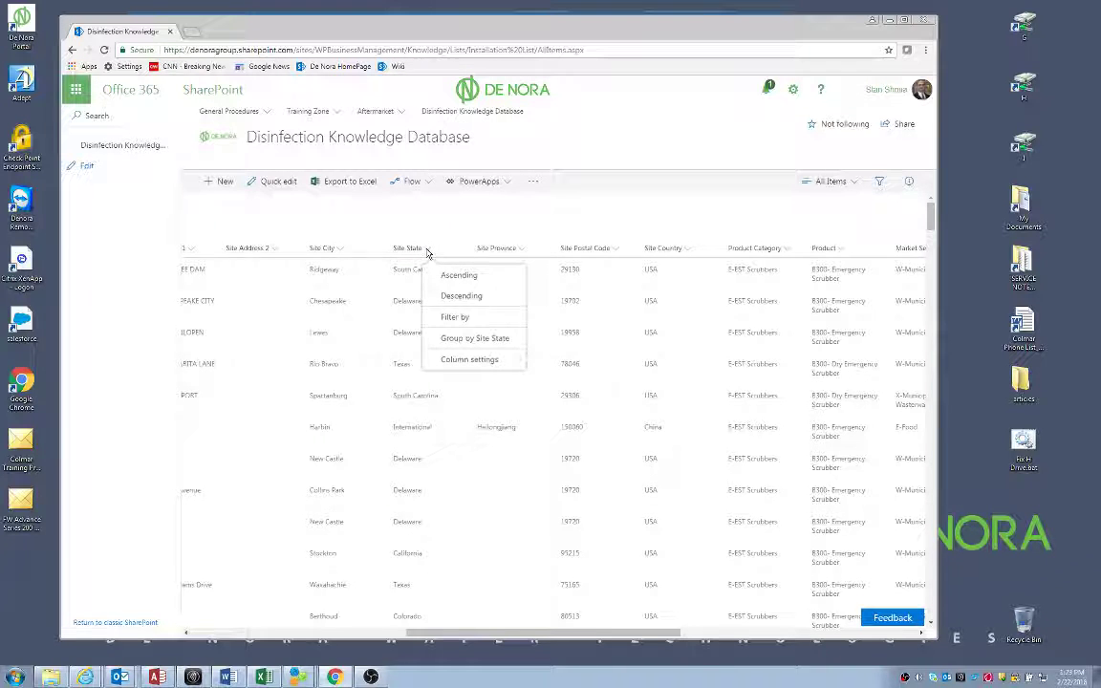
click(457, 318)
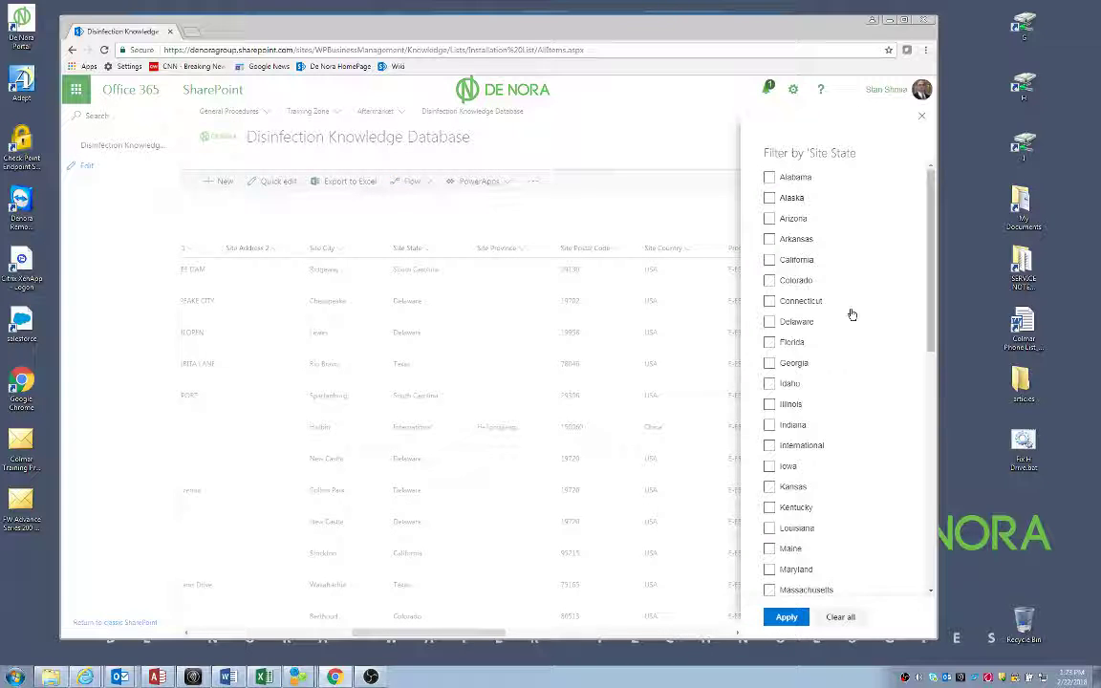
scroll(774, 318, down, 2)
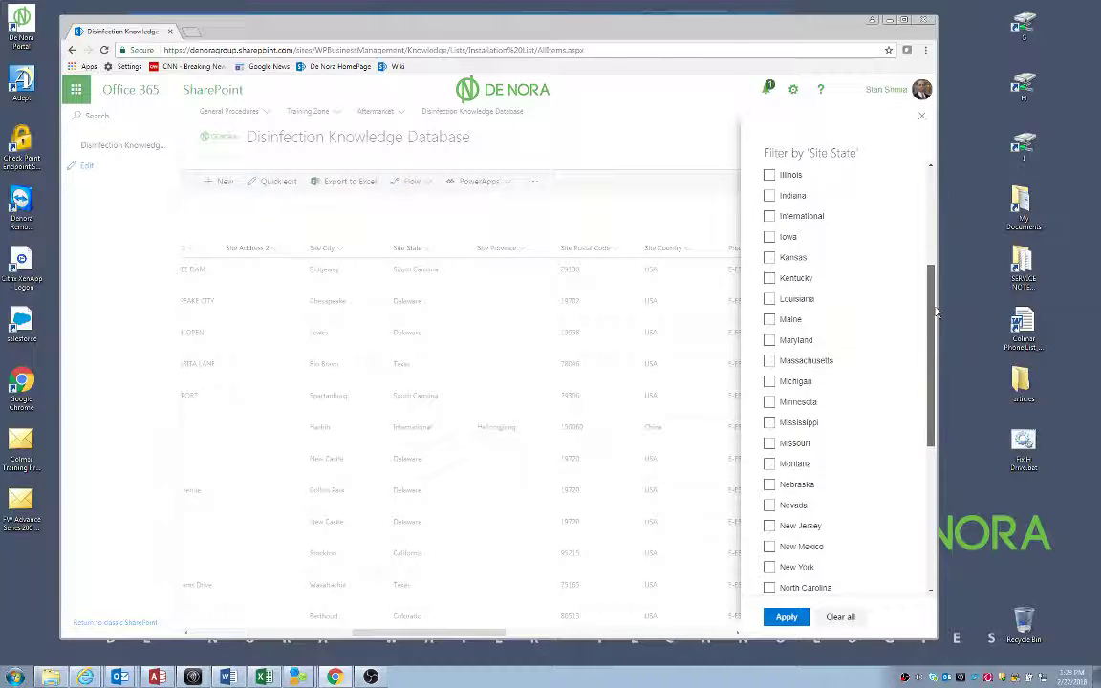
scroll(774, 318, up, 2)
click(771, 303)
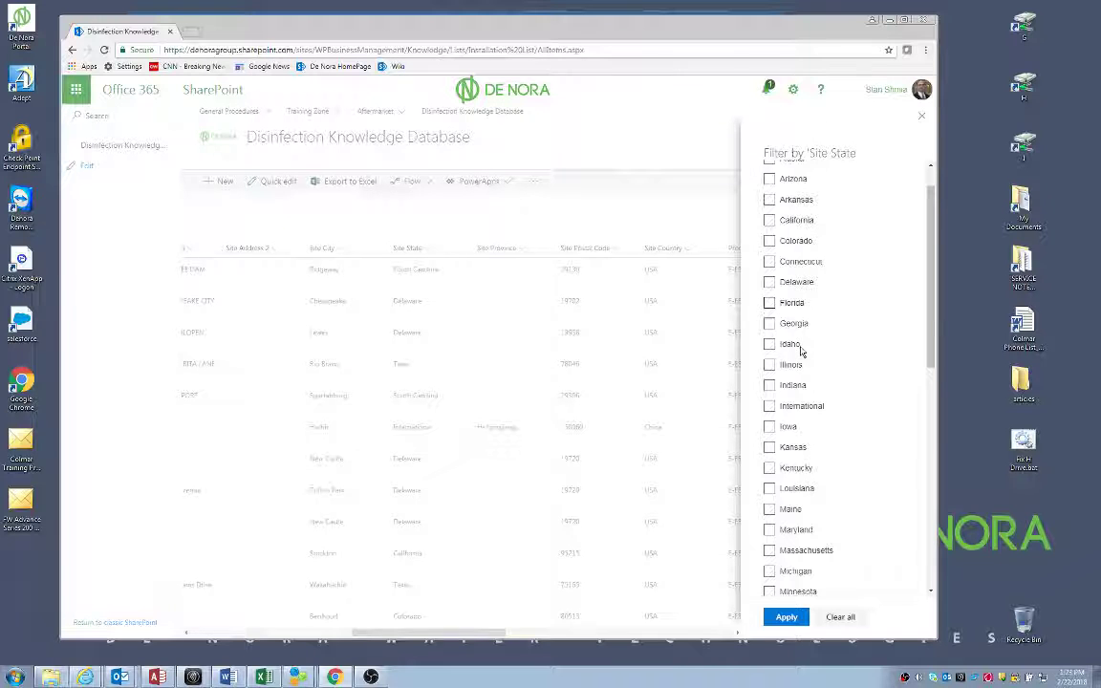
click(785, 617)
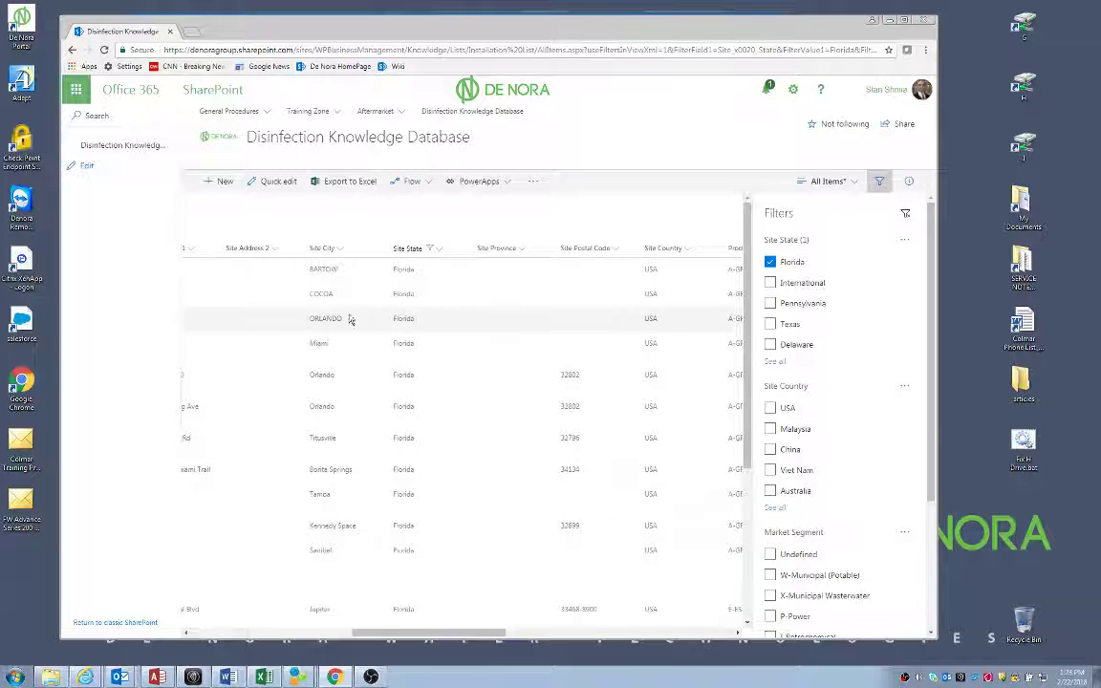
scroll(737, 418, down, 3)
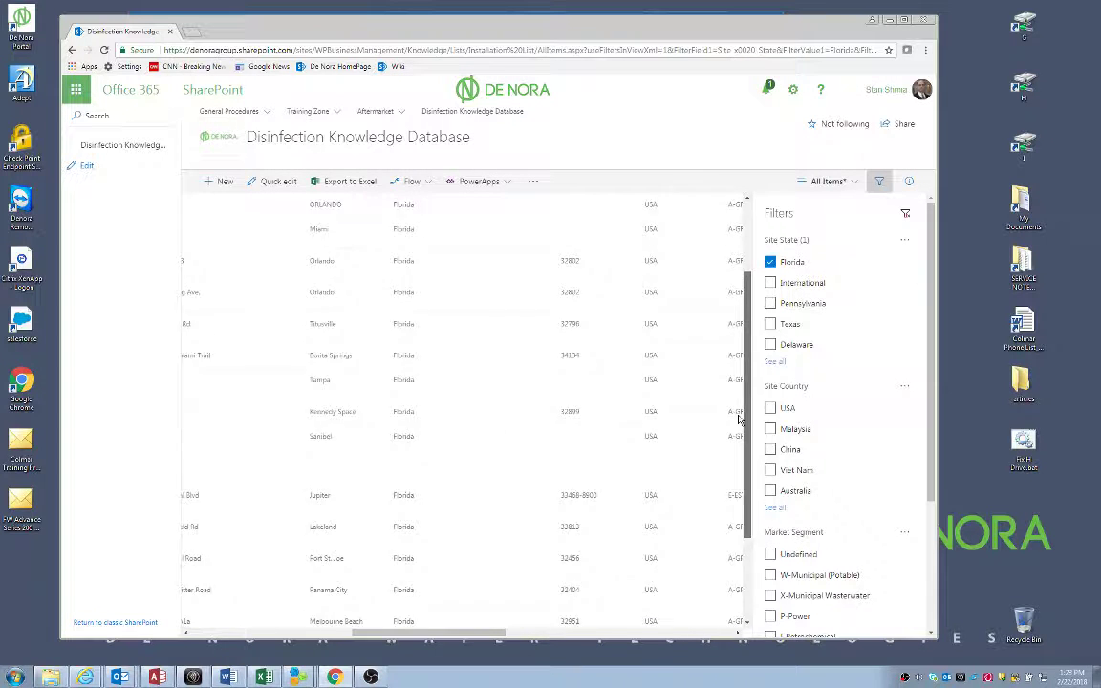
mouse_move(403, 642)
mouse_down()
mouse_move(289, 643)
mouse_move(406, 642)
mouse_up()
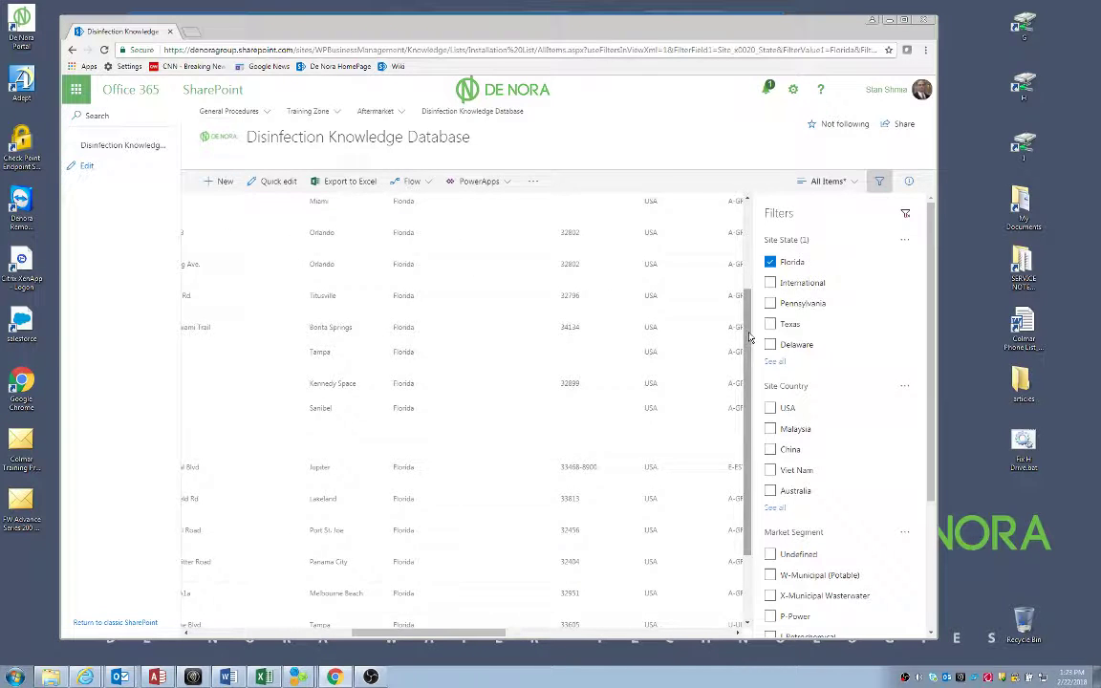
scroll(741, 339, up, 3)
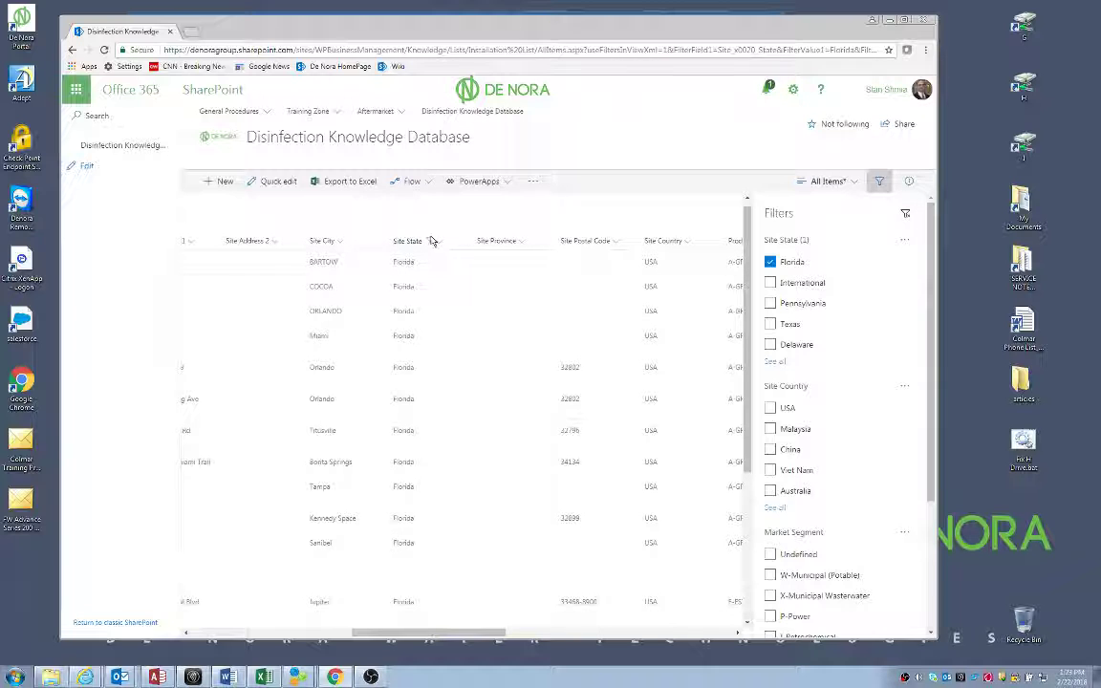
Clear the Site State filter, close the Filters pane, and scroll back to Site Name
click(907, 217)
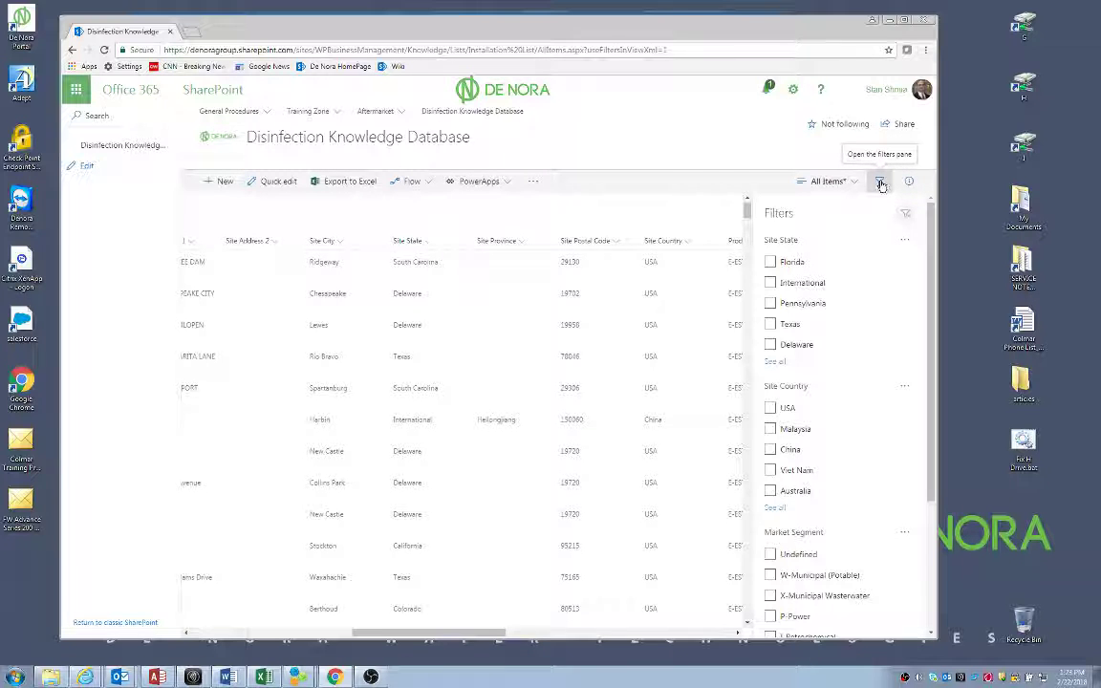
click(881, 184)
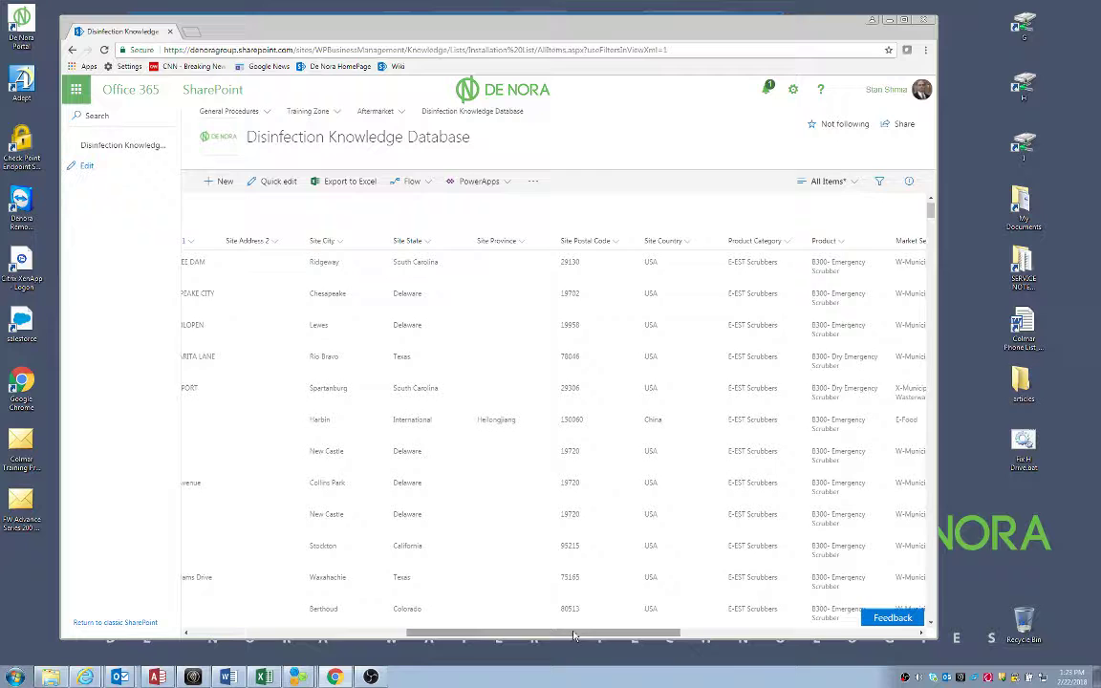
drag(573, 636, 359, 635)
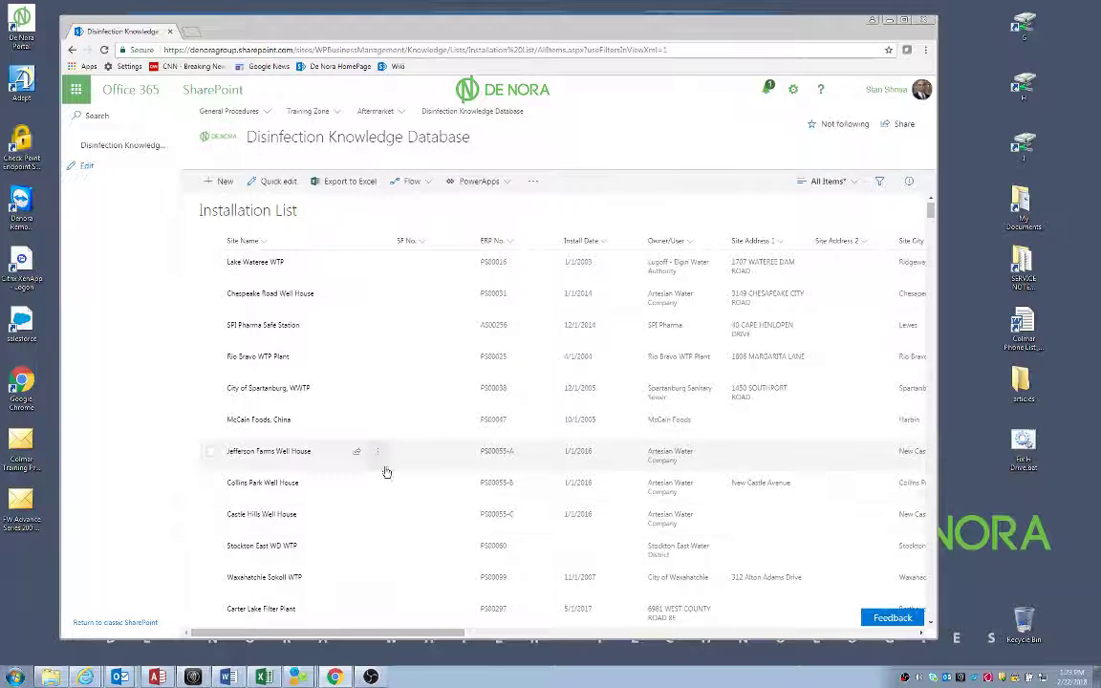
drag(428, 634, 470, 634)
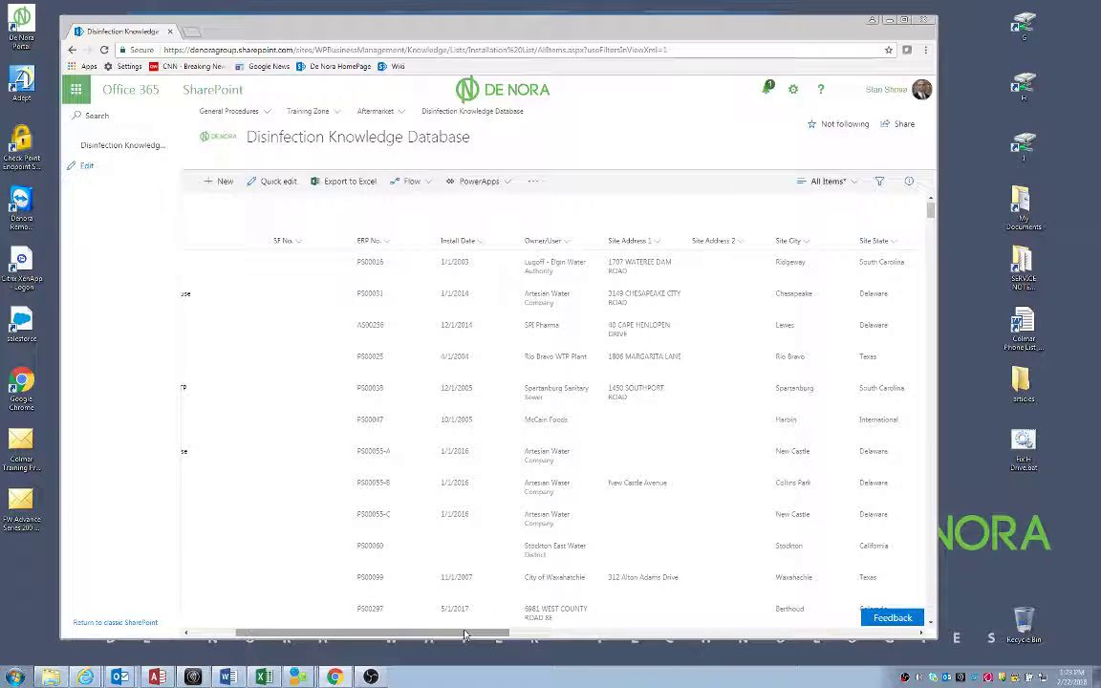
drag(413, 634, 369, 638)
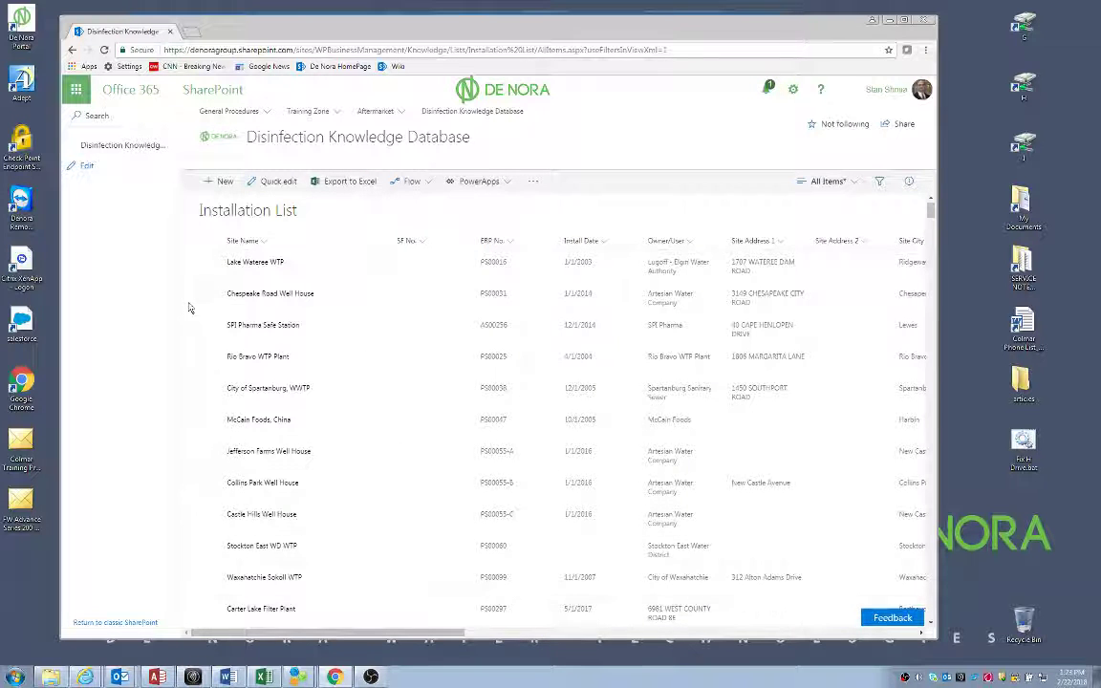
Search the Installation List for kern to find the West Kern Water District record, reloading after the error
click(101, 116)
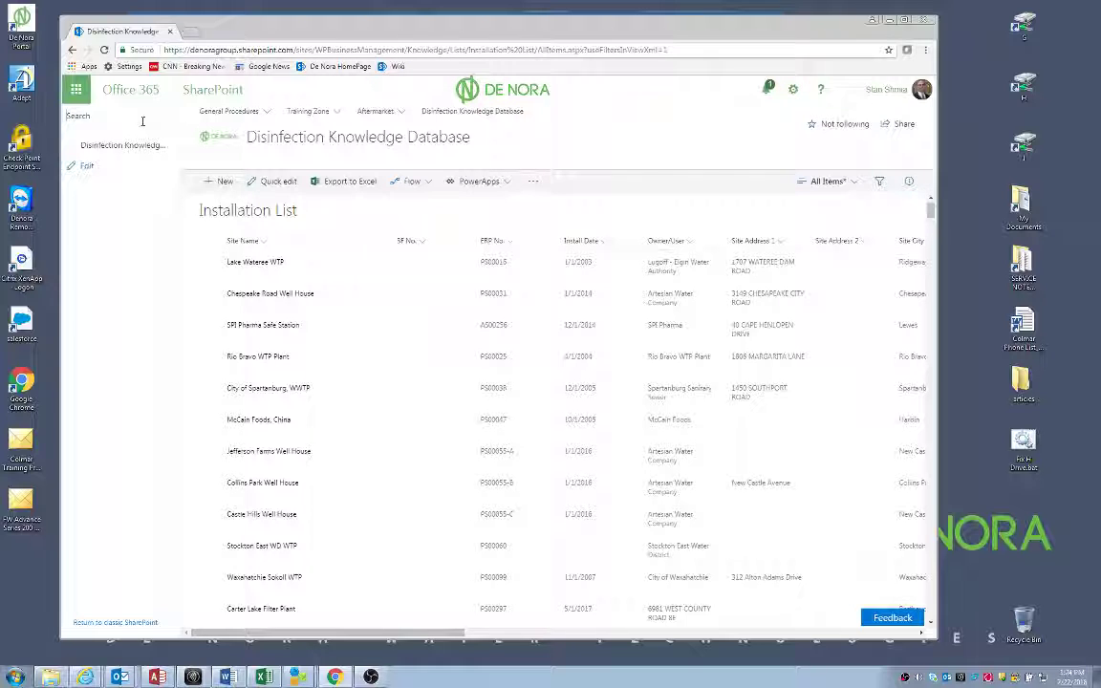
text(ern)
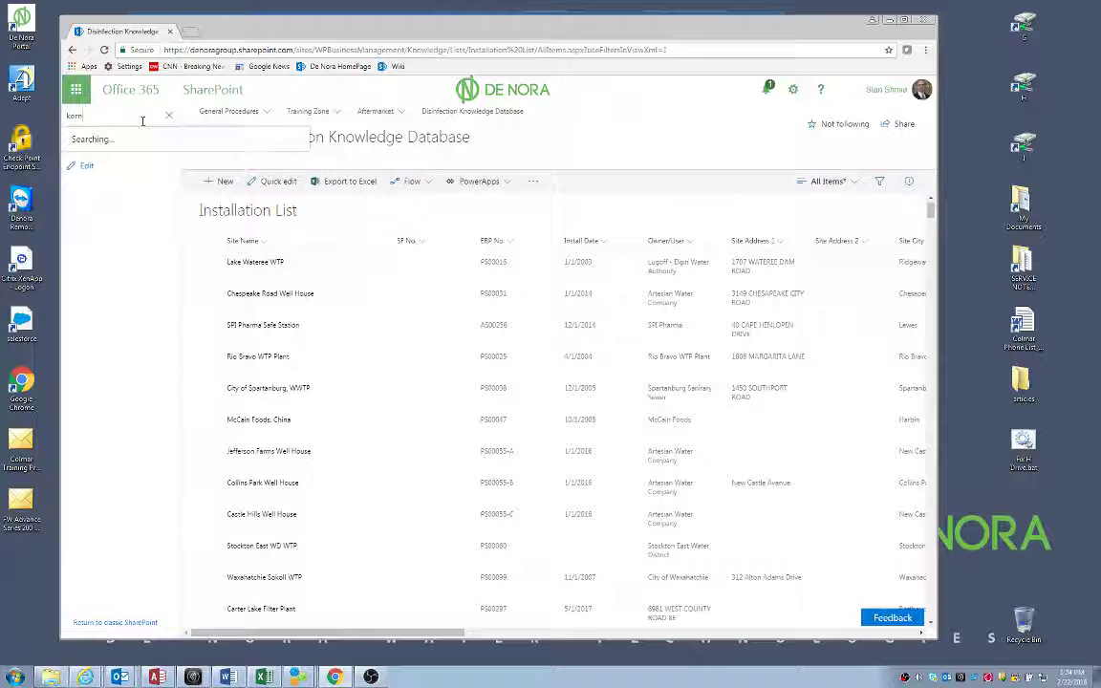
key(Return)
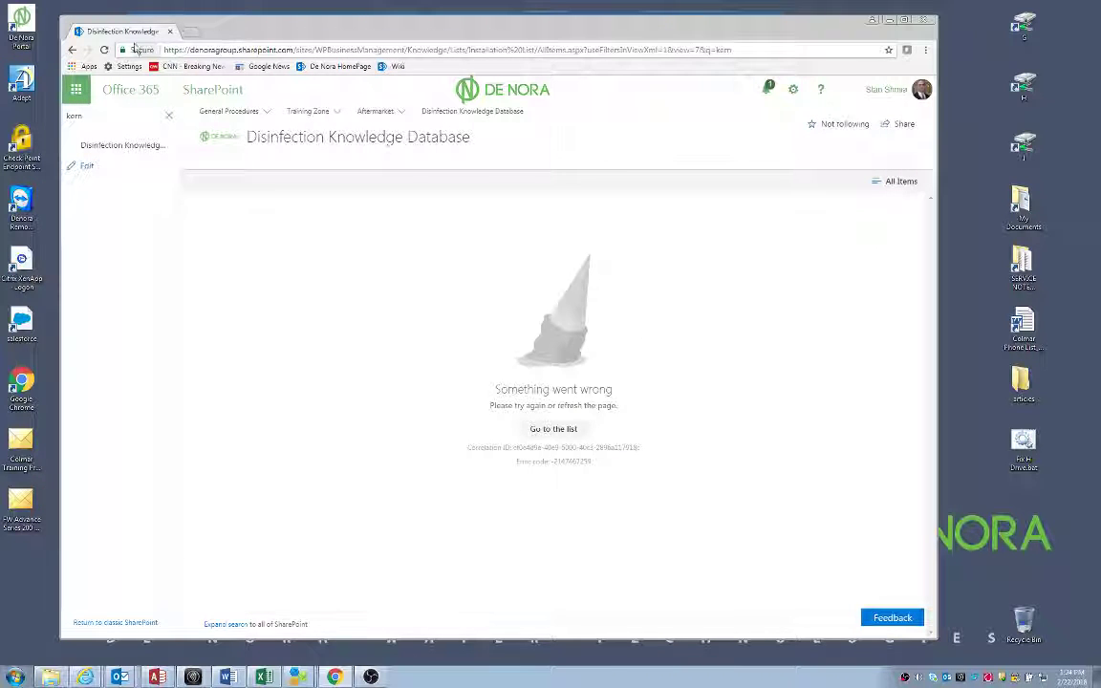
click(104, 49)
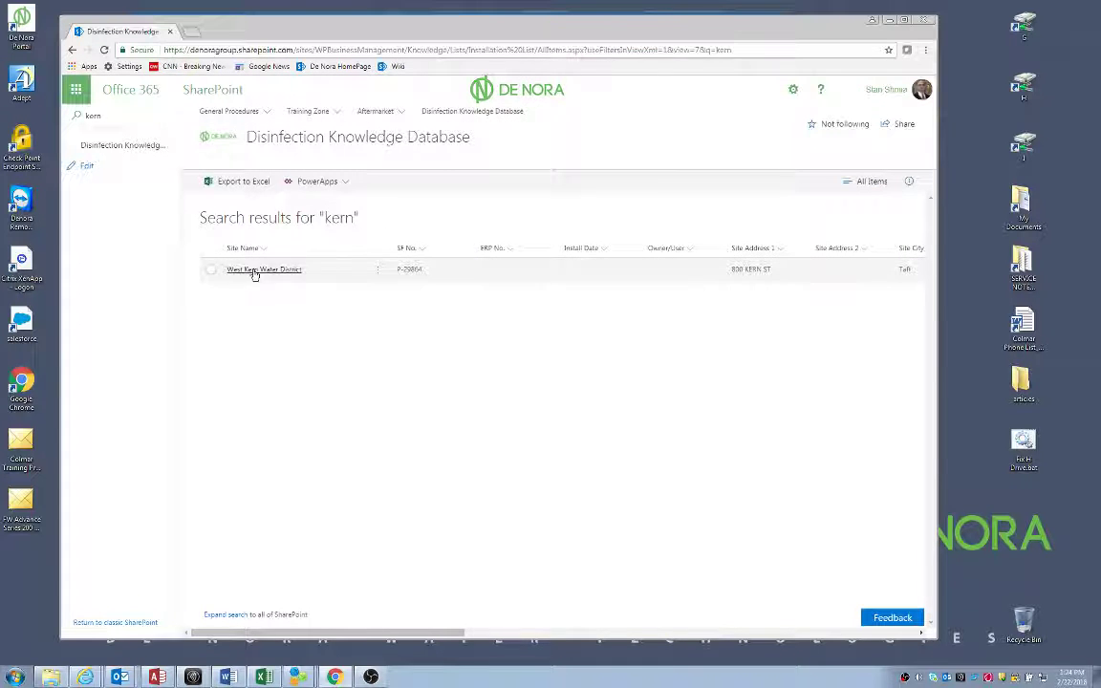
drag(390, 635, 468, 669)
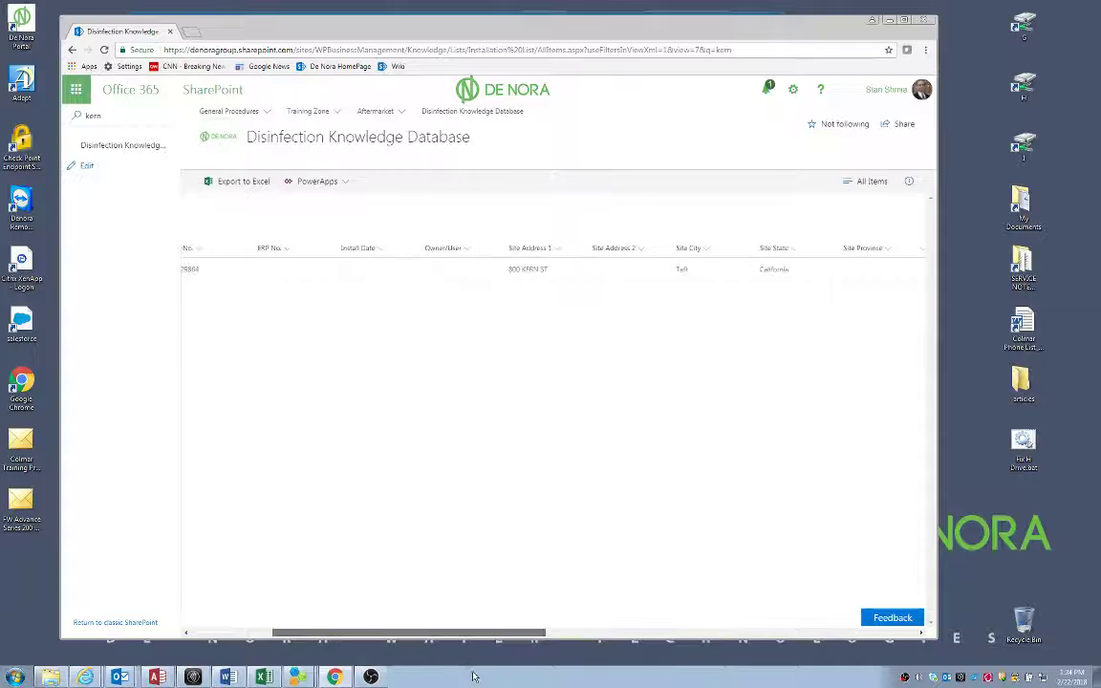
click(99, 114)
key(ctrl+a)
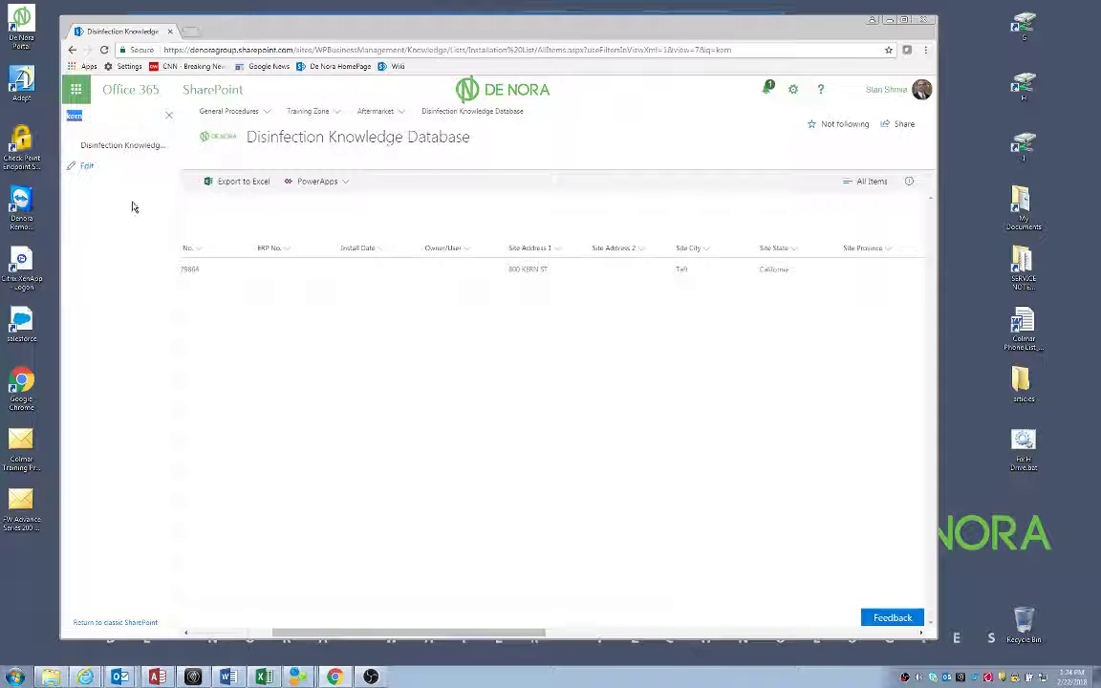
Clear the kern search so all installations show, then bring up the forwarded manufacture date email
click(168, 115)
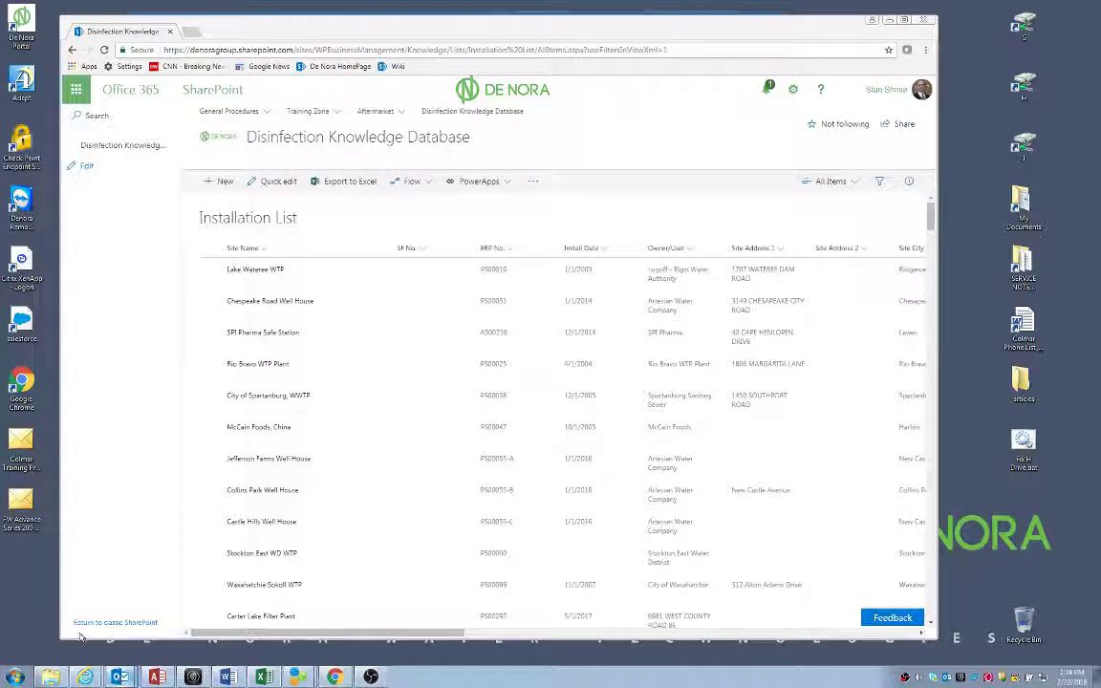
click(74, 562)
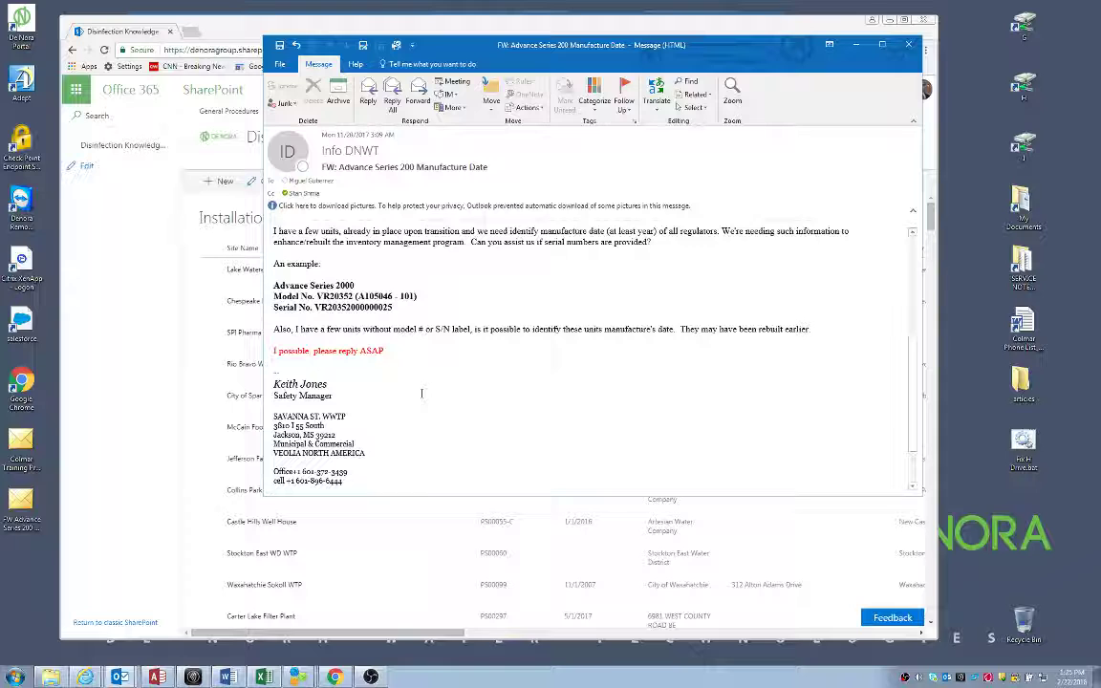
Scroll the FW: Advance Series 200 Manufacture Date email down to read the site details
scroll(452, 393, down, 1)
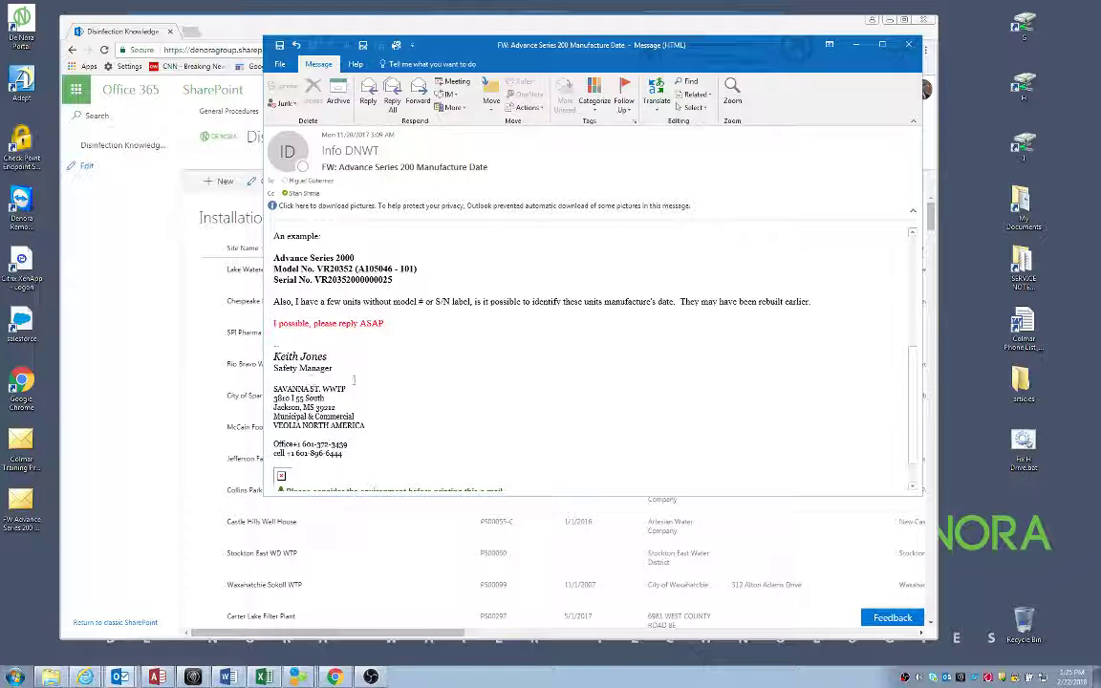
Search the Installation List for savanna, review the lone I & D Plant result, then clear the search
click(258, 26)
click(104, 116)
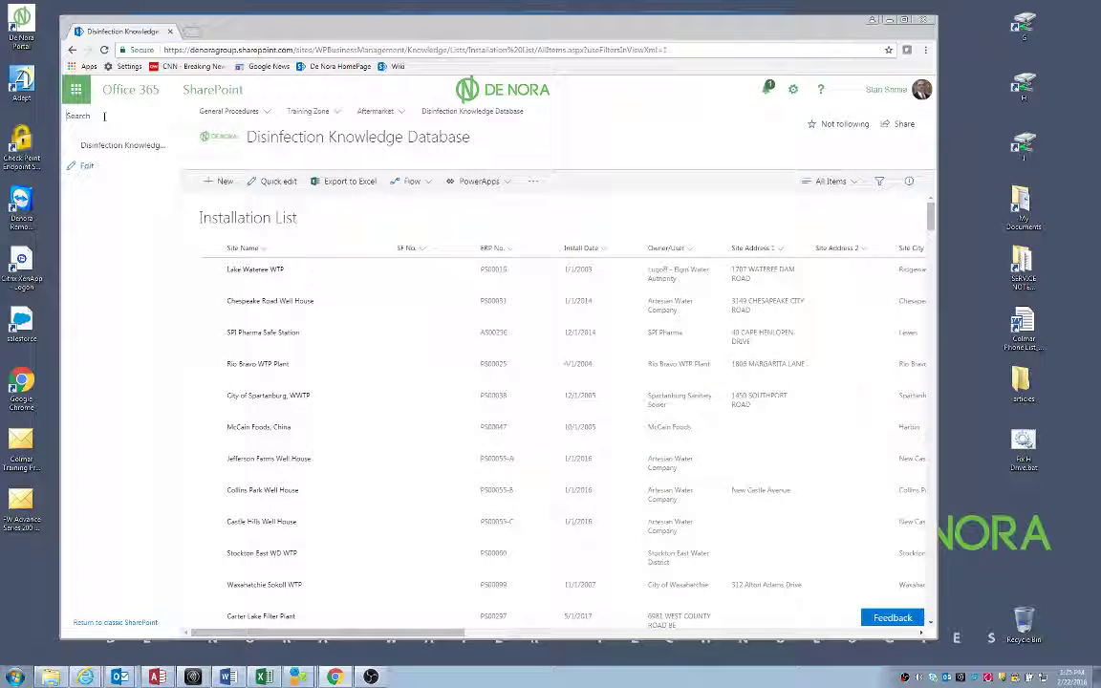
text(sava)
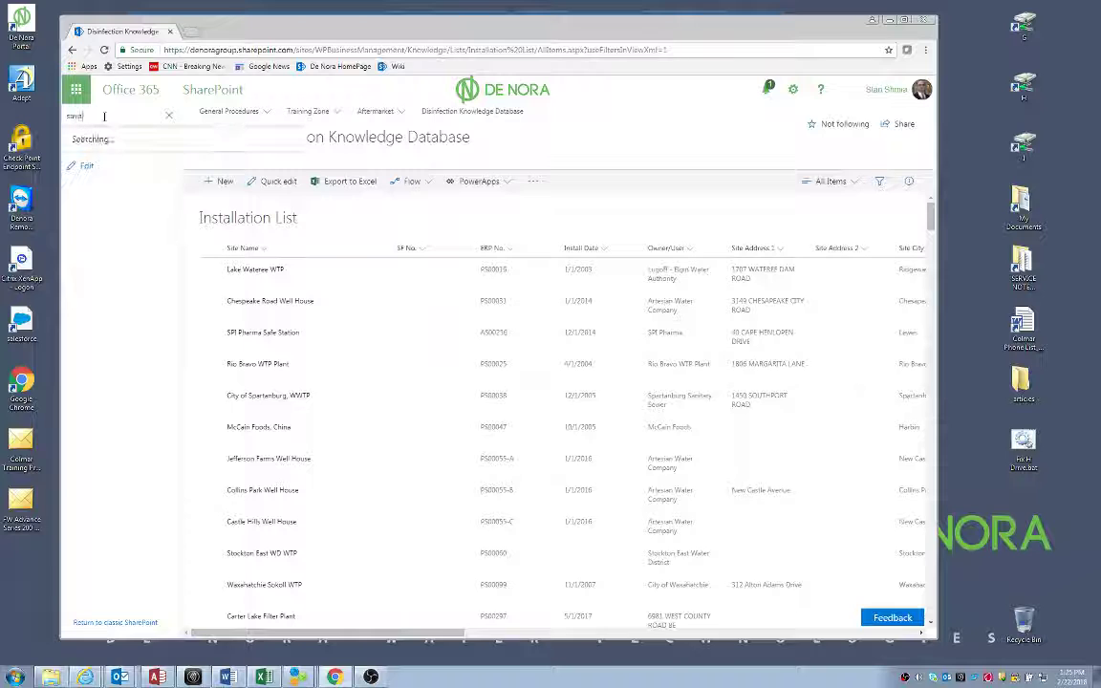
text(nna)
key(Return)
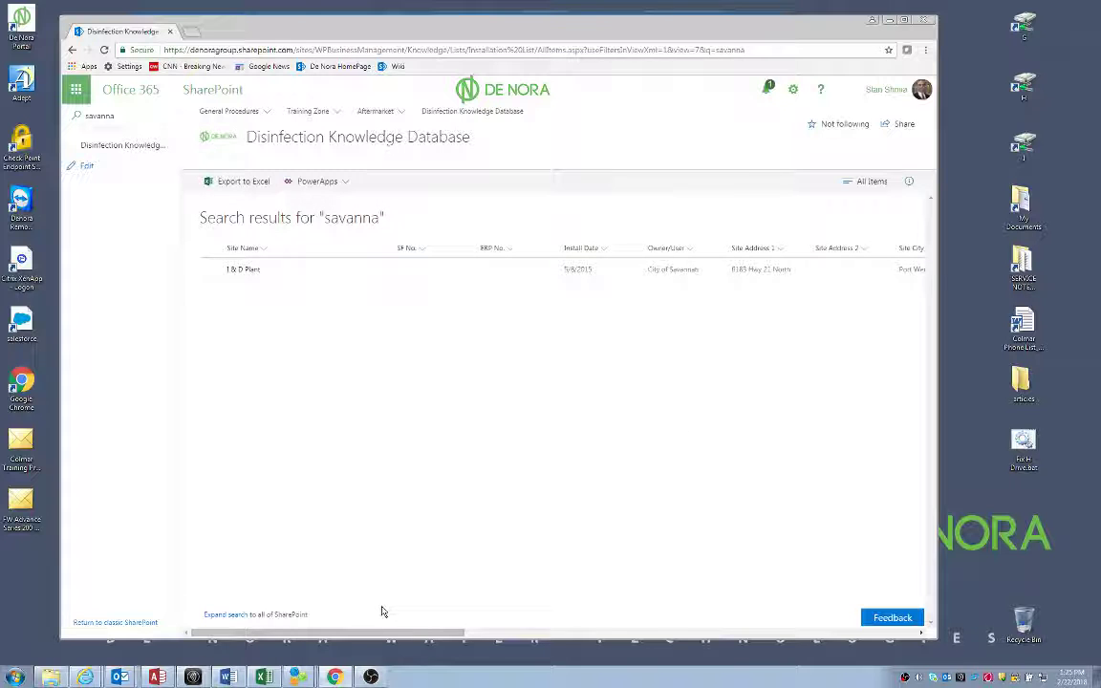
drag(368, 633, 589, 639)
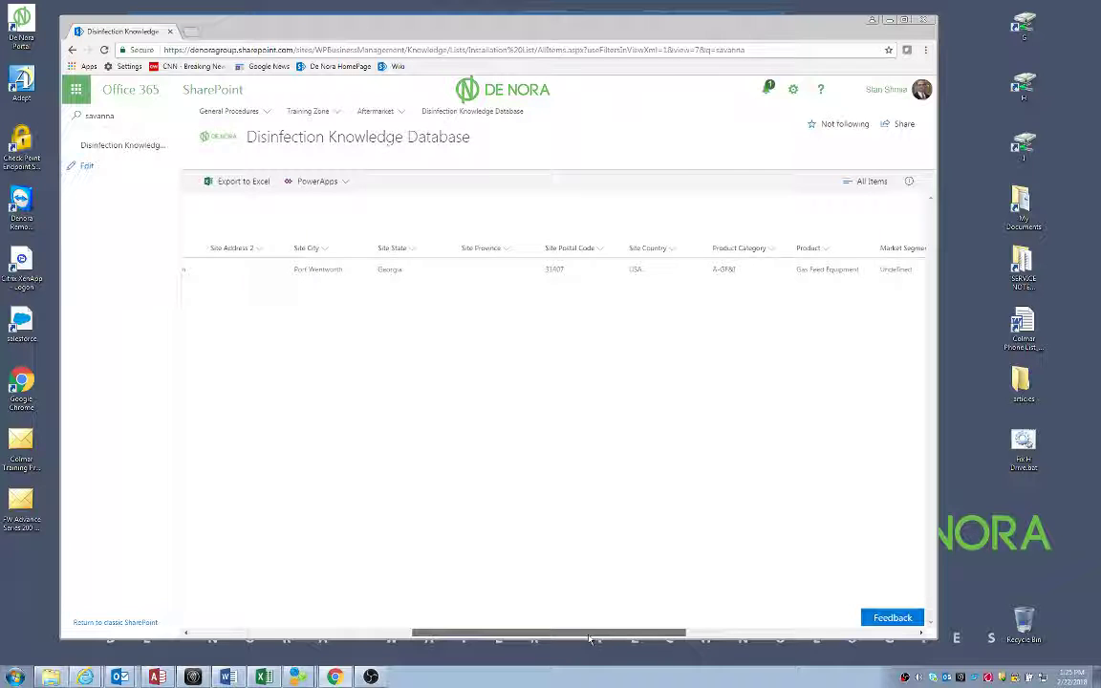
drag(620, 639, 362, 648)
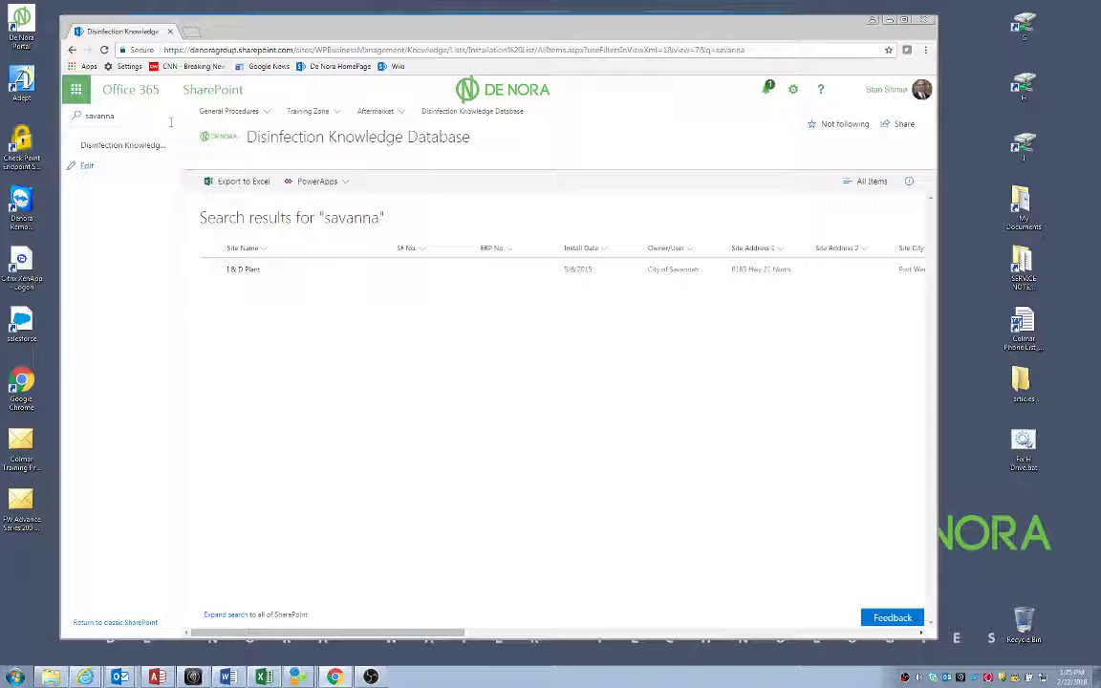
click(128, 116)
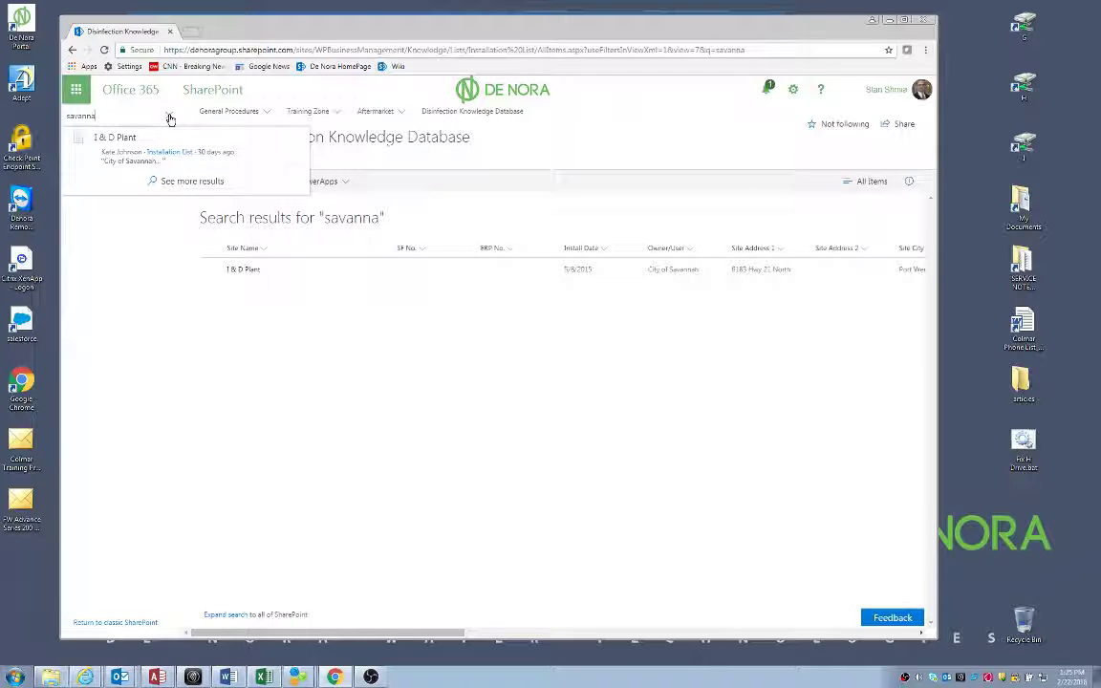
click(153, 112)
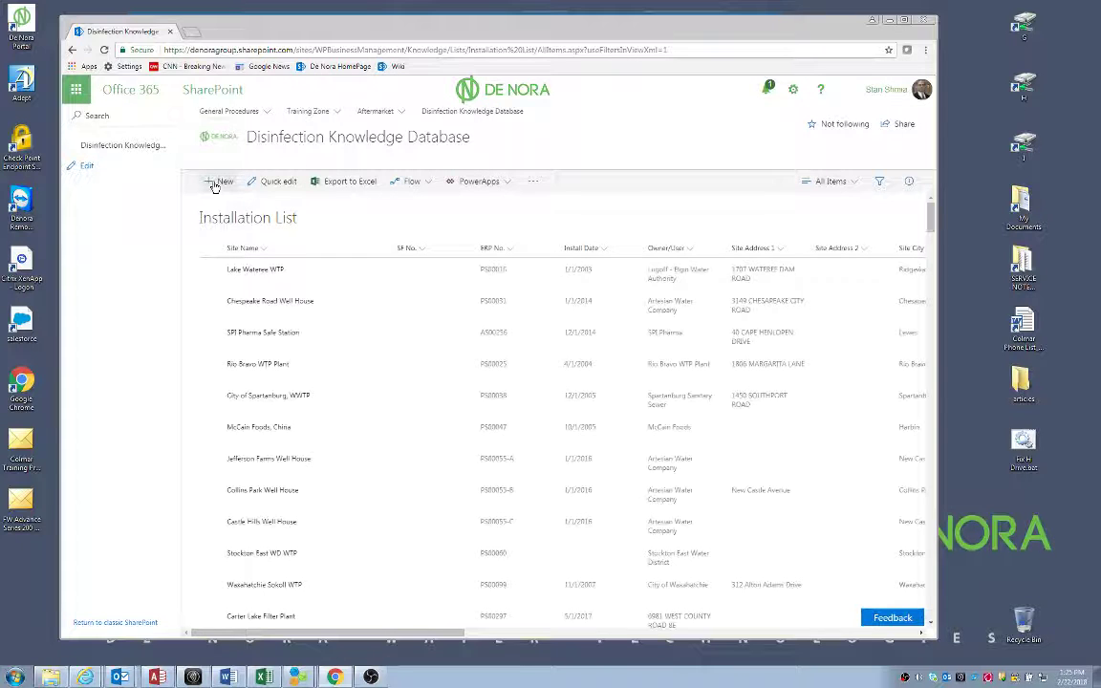
Start a new Installation List item, closing the extra email and placing the forwarded one beside the form
click(215, 183)
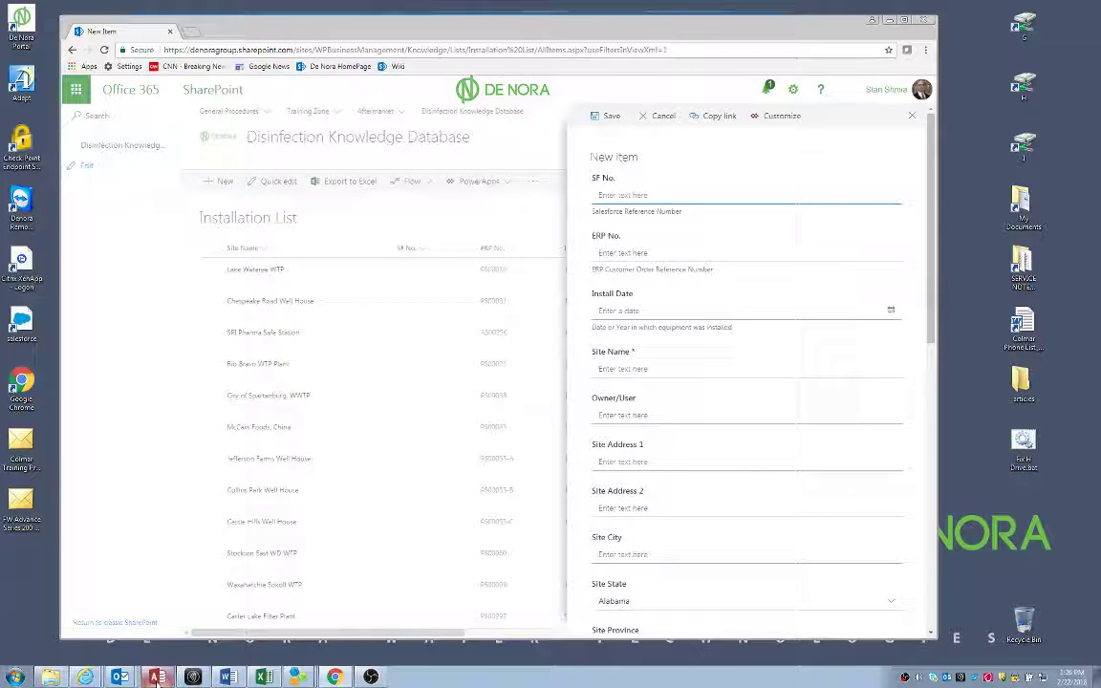
click(120, 678)
click(86, 577)
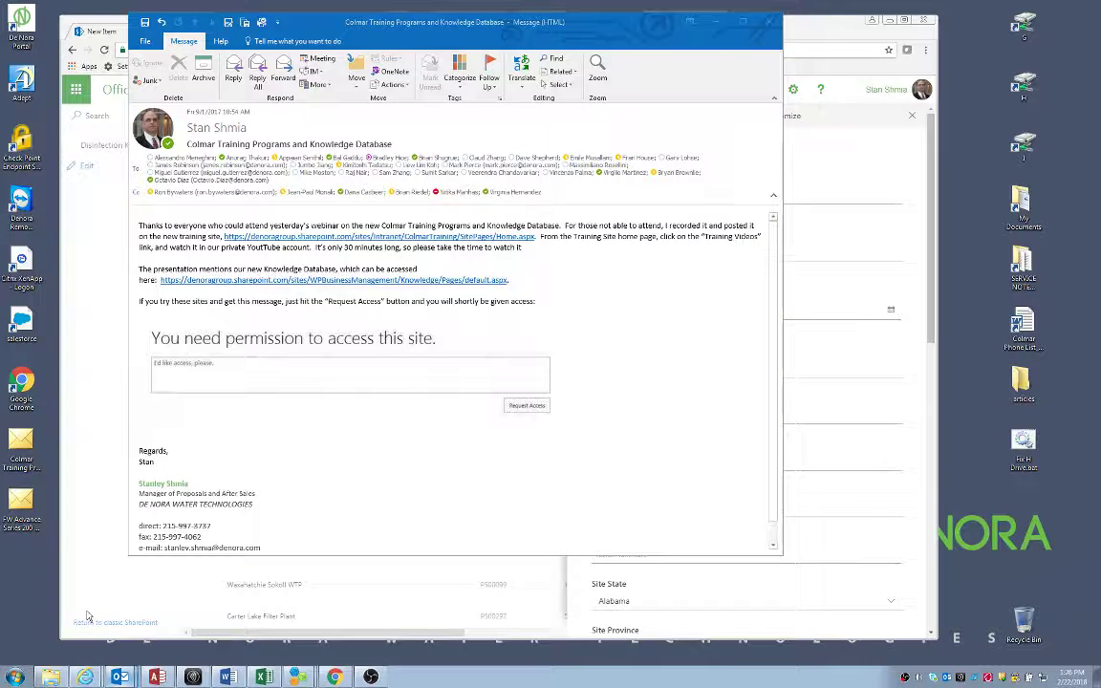
drag(421, 45, 164, 10)
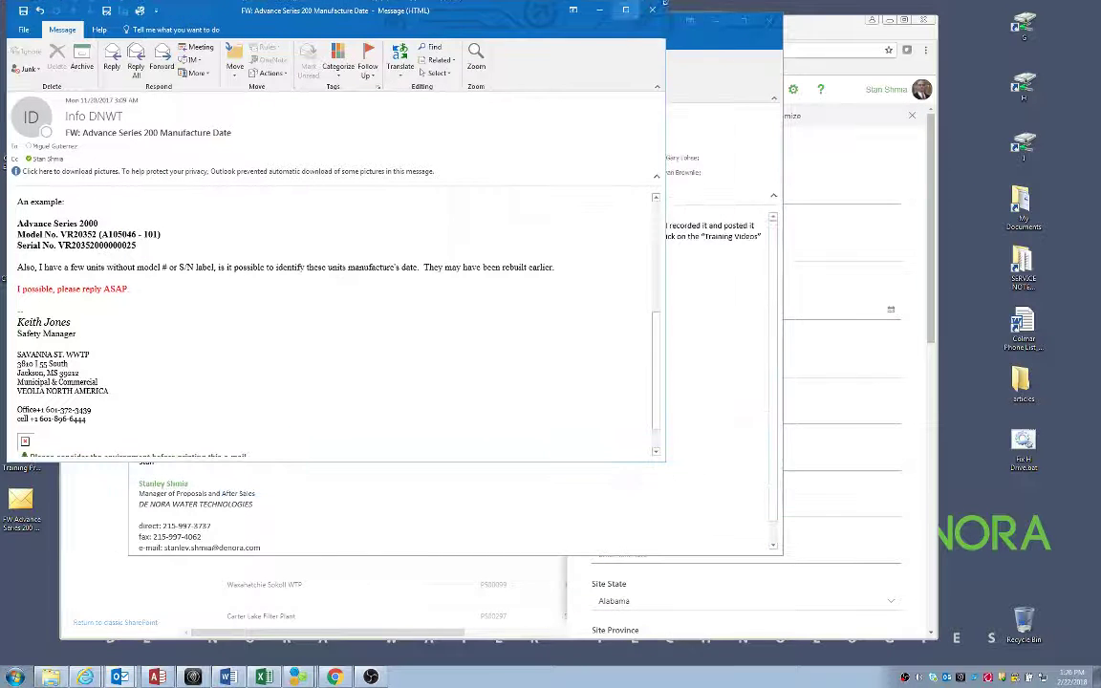
click(771, 21)
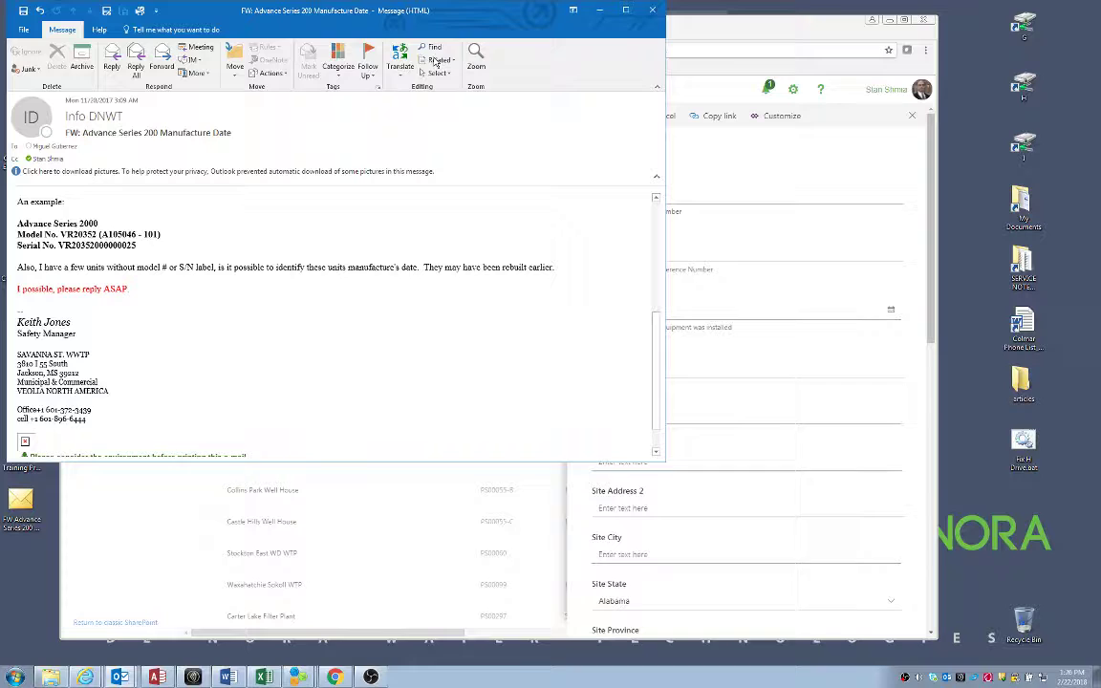
drag(318, 21, 320, 32)
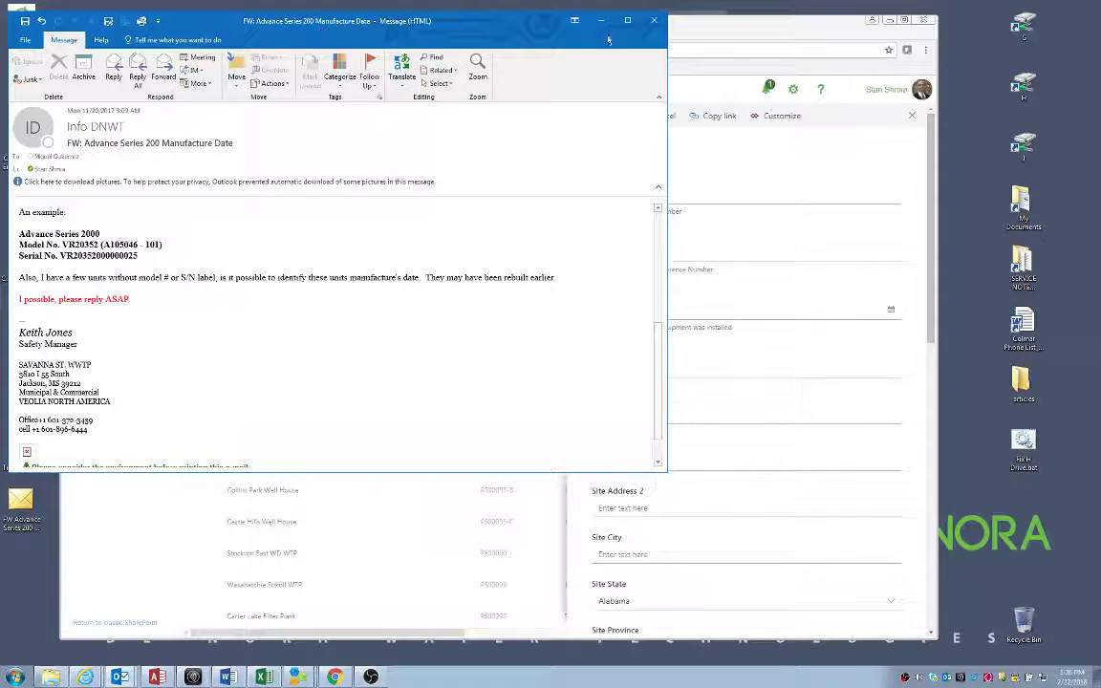
drag(689, 26, 765, 20)
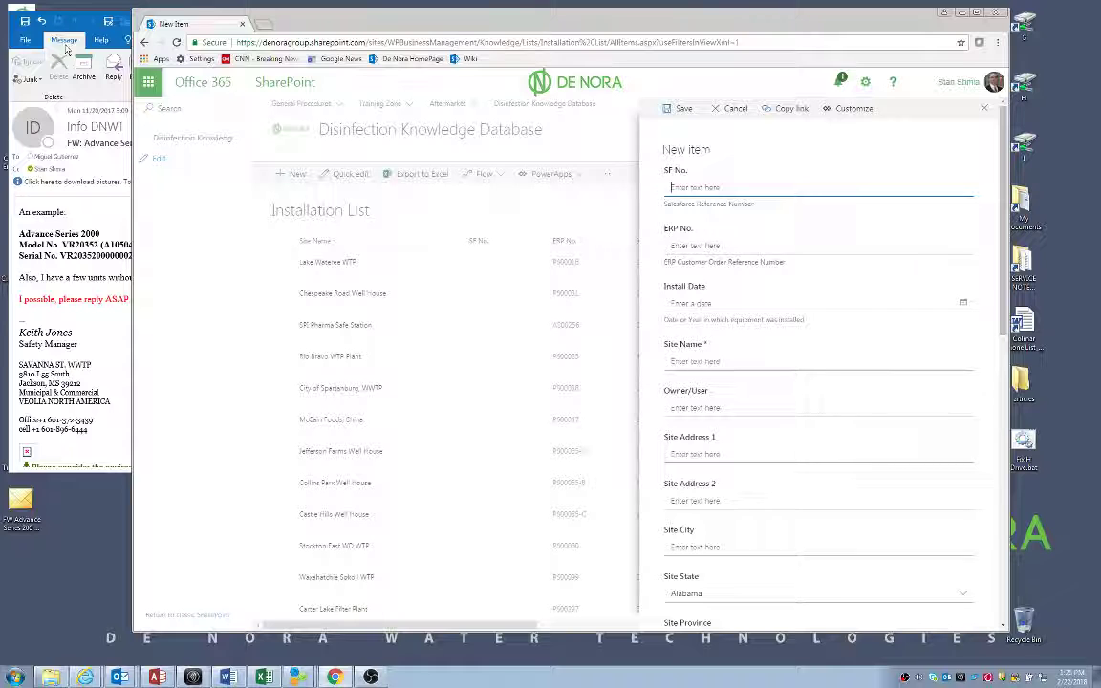
Enter Site Name Savanna St. WWTP, Owner/User Veolia North America, the street address and city Jackson
click(24, 299)
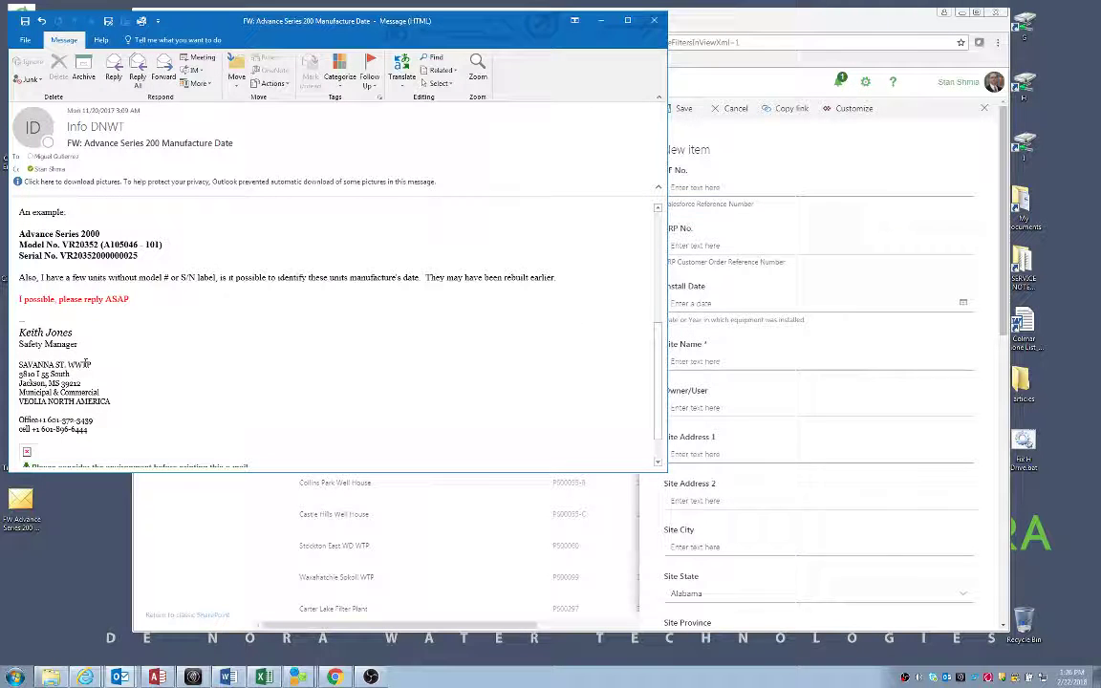
click(773, 383)
click(675, 362)
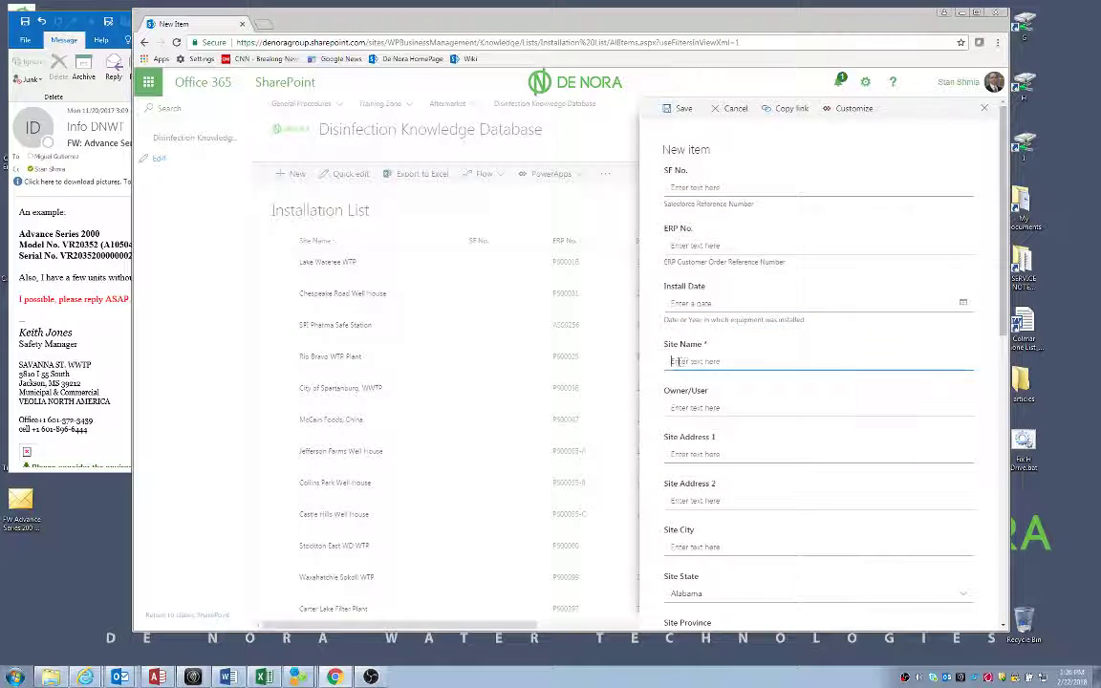
text(Sa)
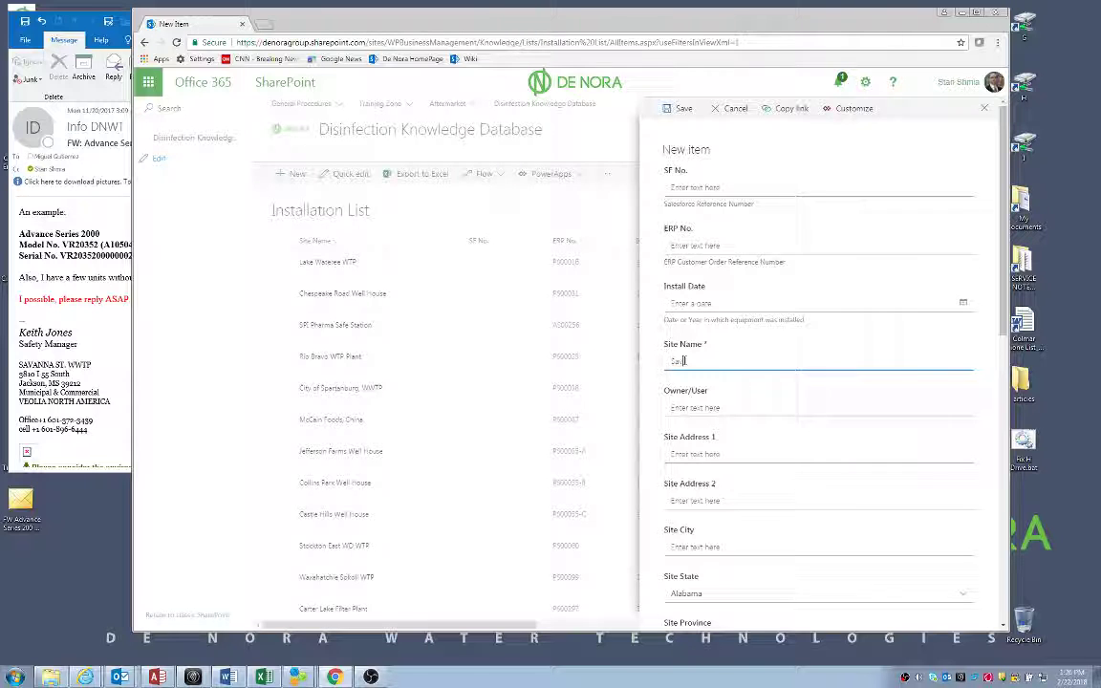
text(vanna St. WWTP)
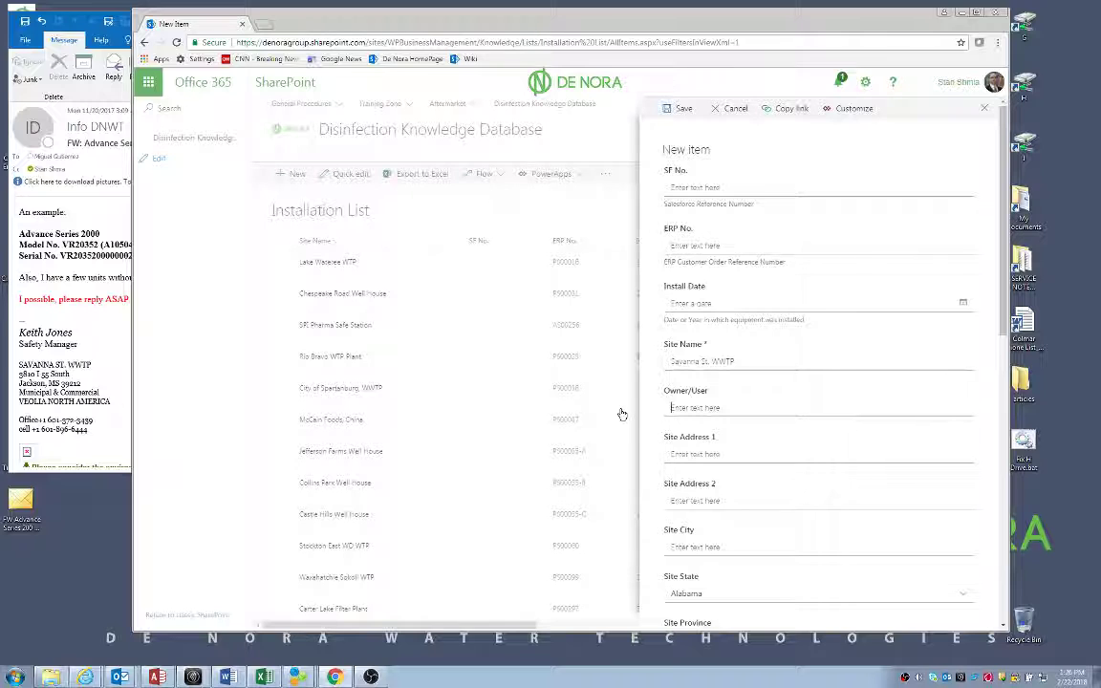
text(Veolia )
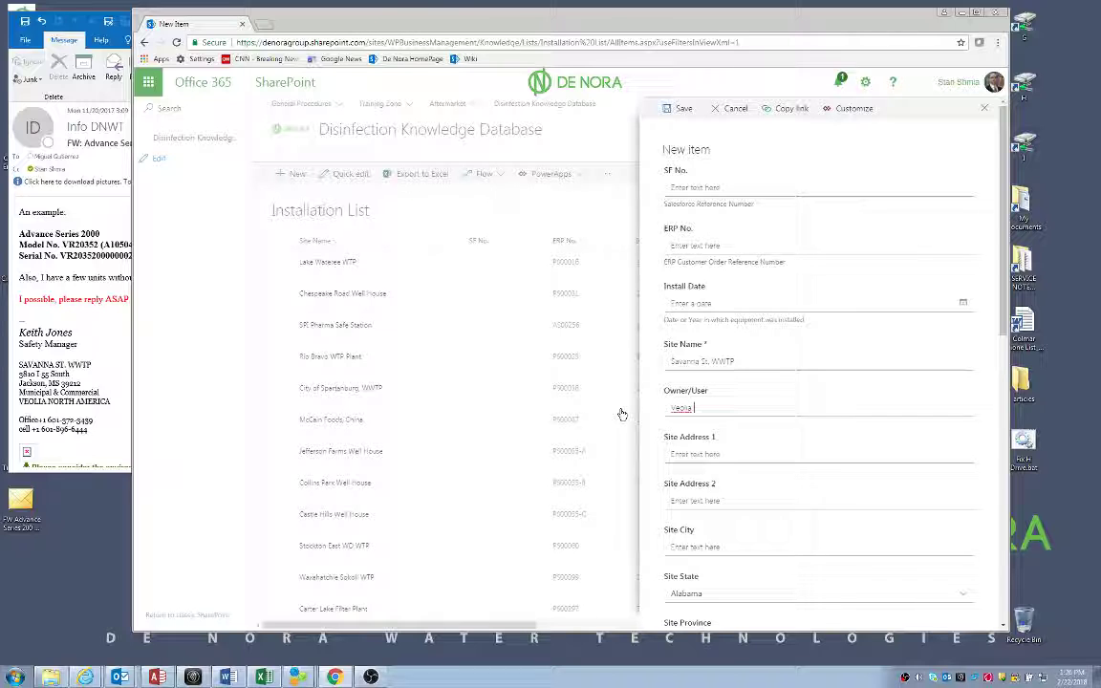
text(North America)
key(Tab)
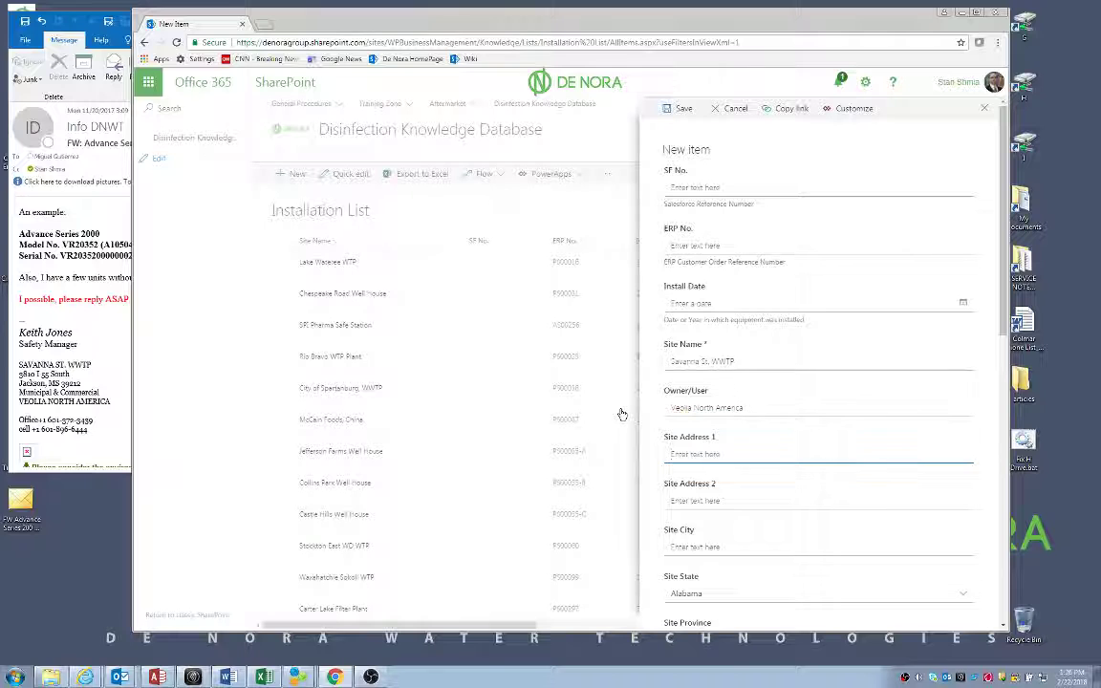
text(3810 I 55 South)
click(688, 549)
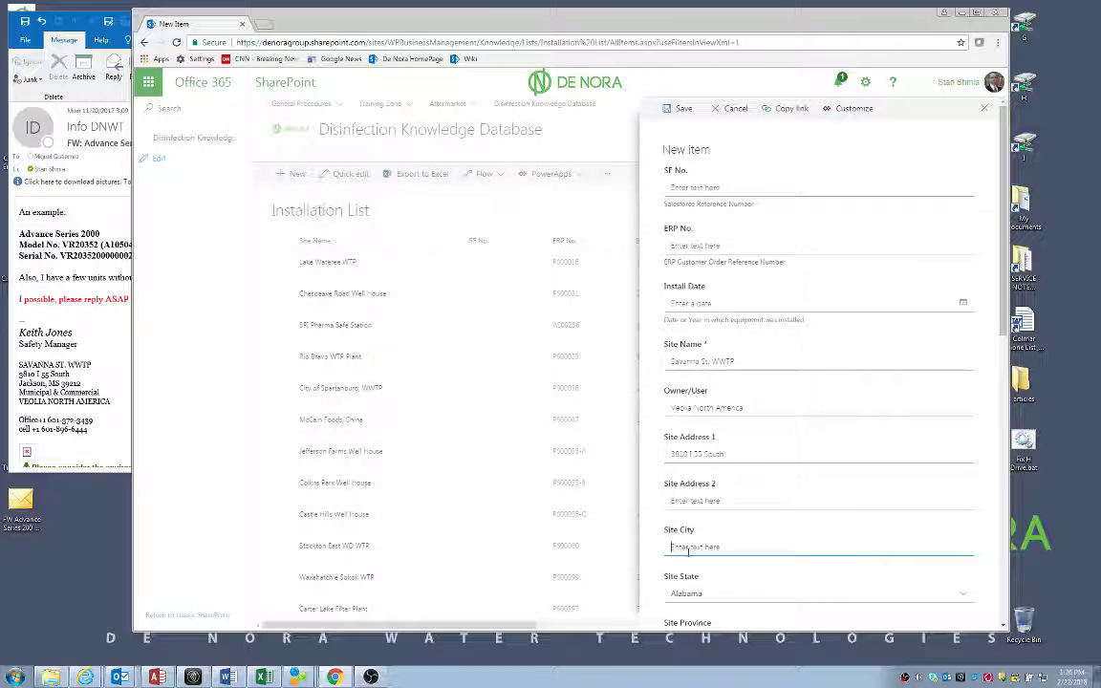
text(Jackson)
Set Site State to Mississippi, Site Postal Code to 39212, and product to Small GF&I Systems
click(707, 595)
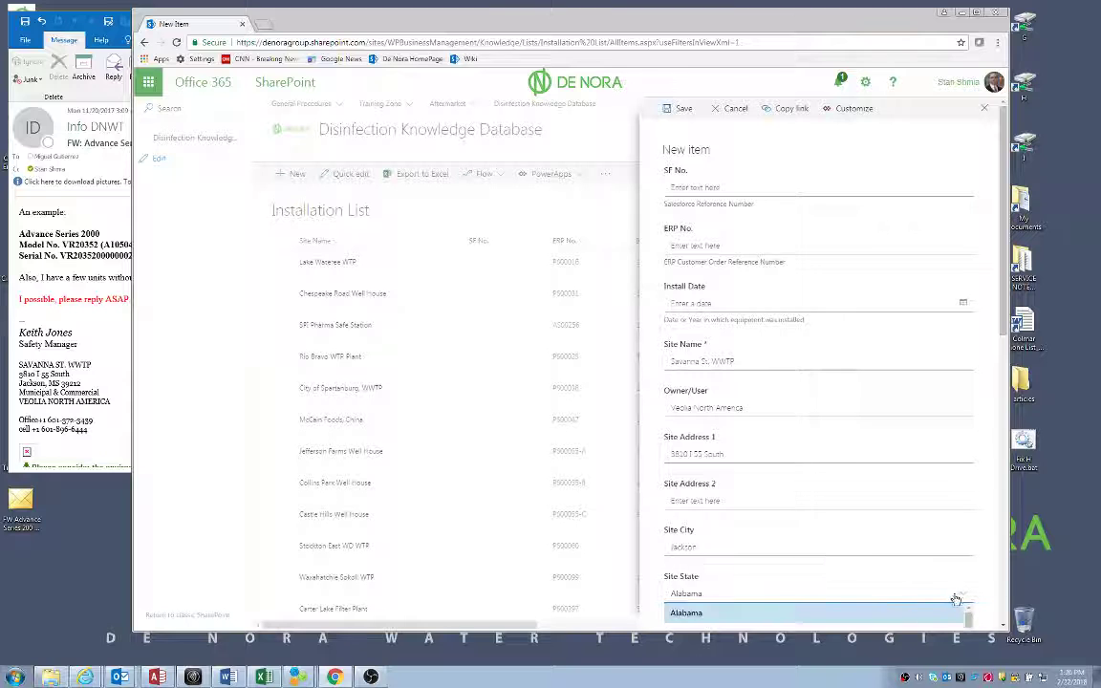
click(958, 596)
scroll(1005, 610, down, 10)
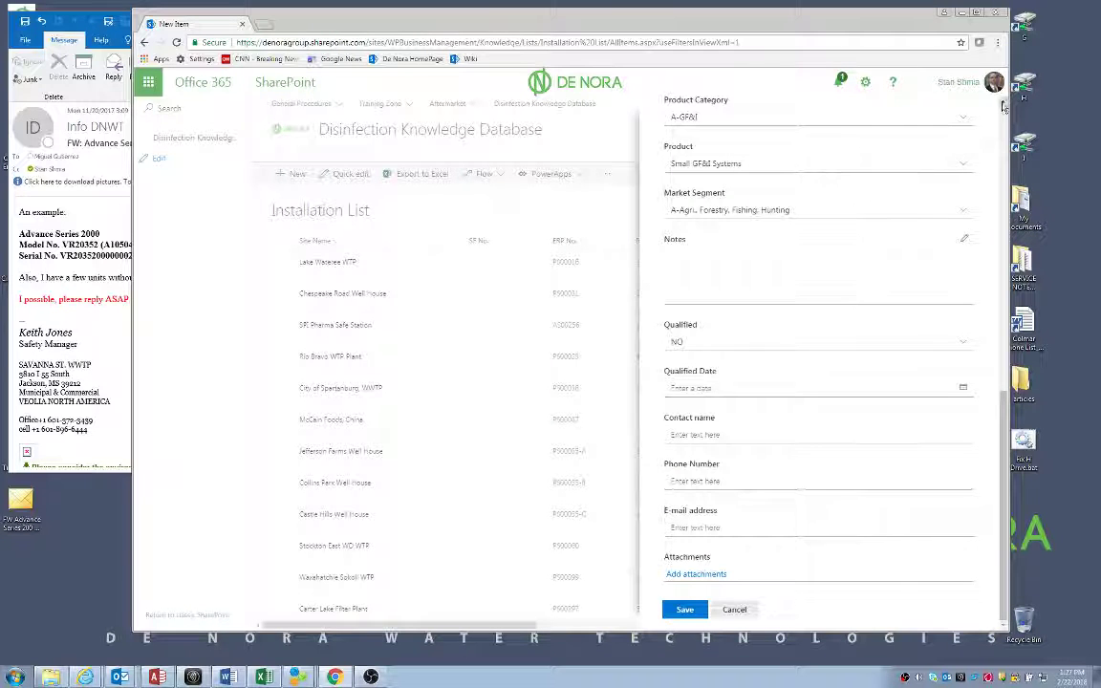
scroll(1003, 105, up, 3)
scroll(1003, 105, up, 2)
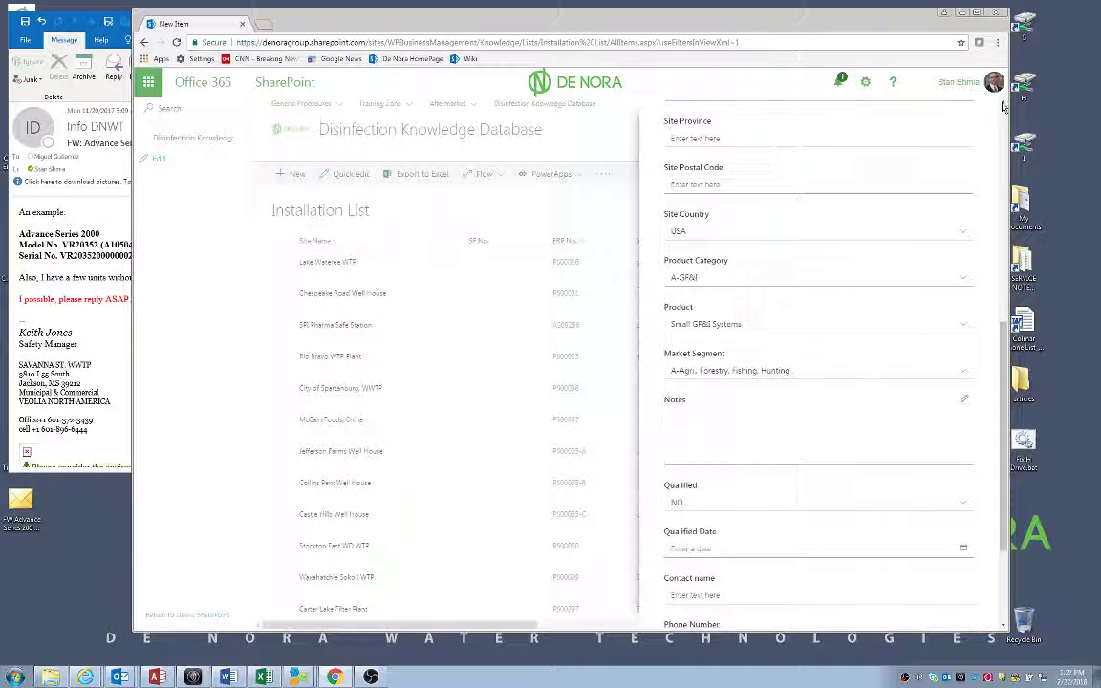
click(966, 120)
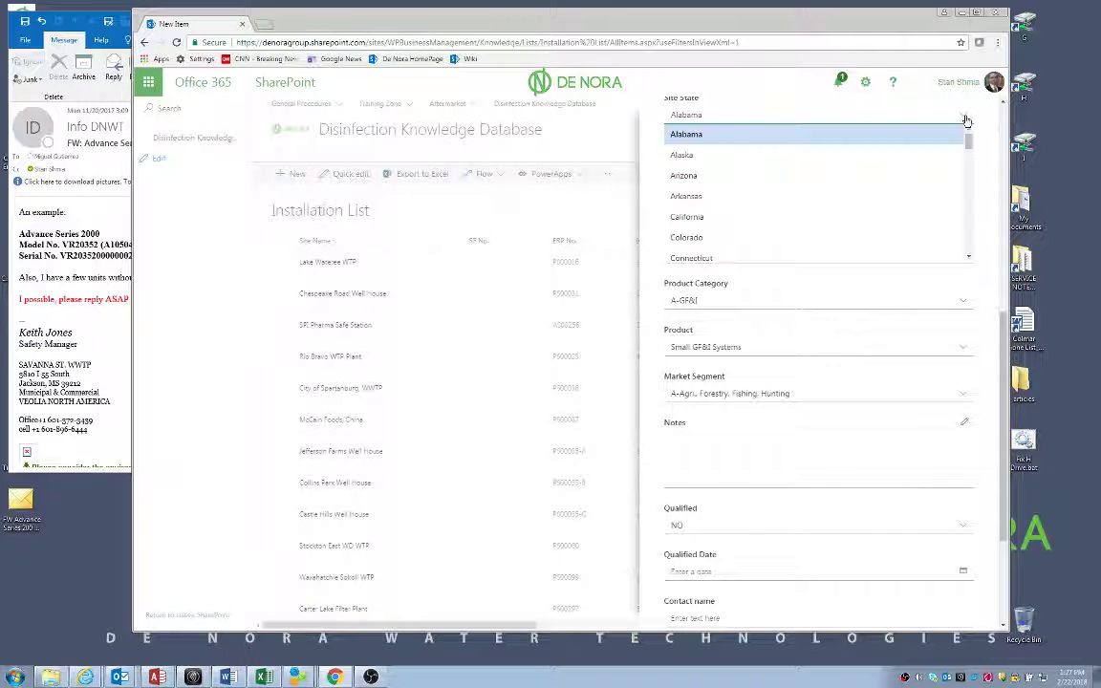
drag(970, 144, 967, 186)
click(699, 203)
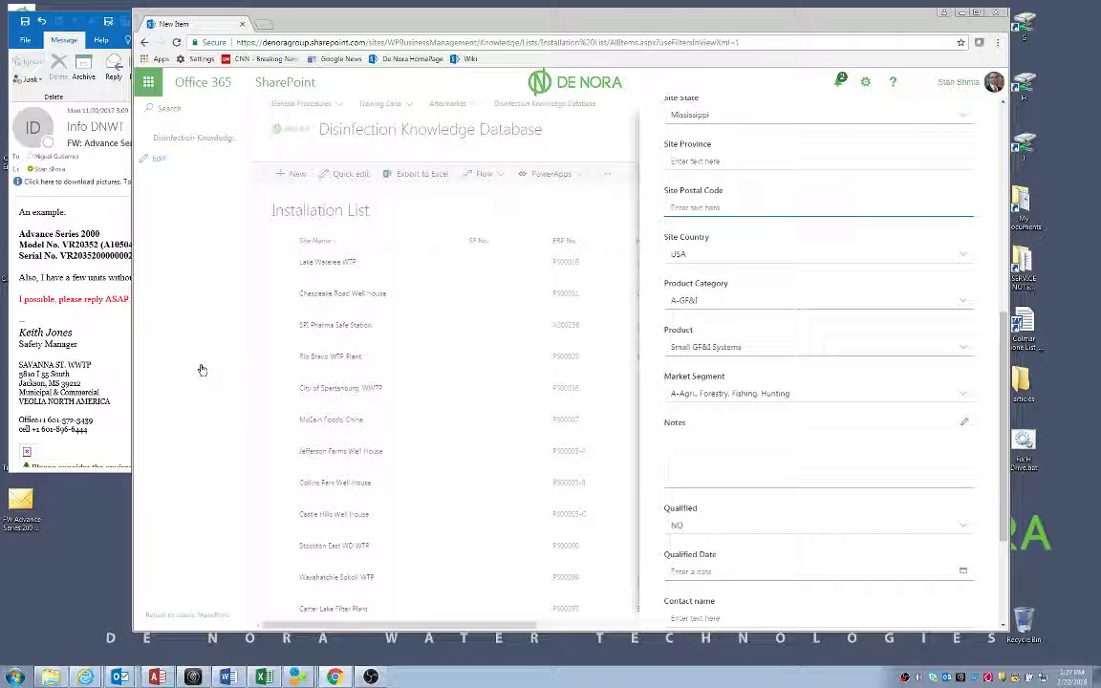
text(392)
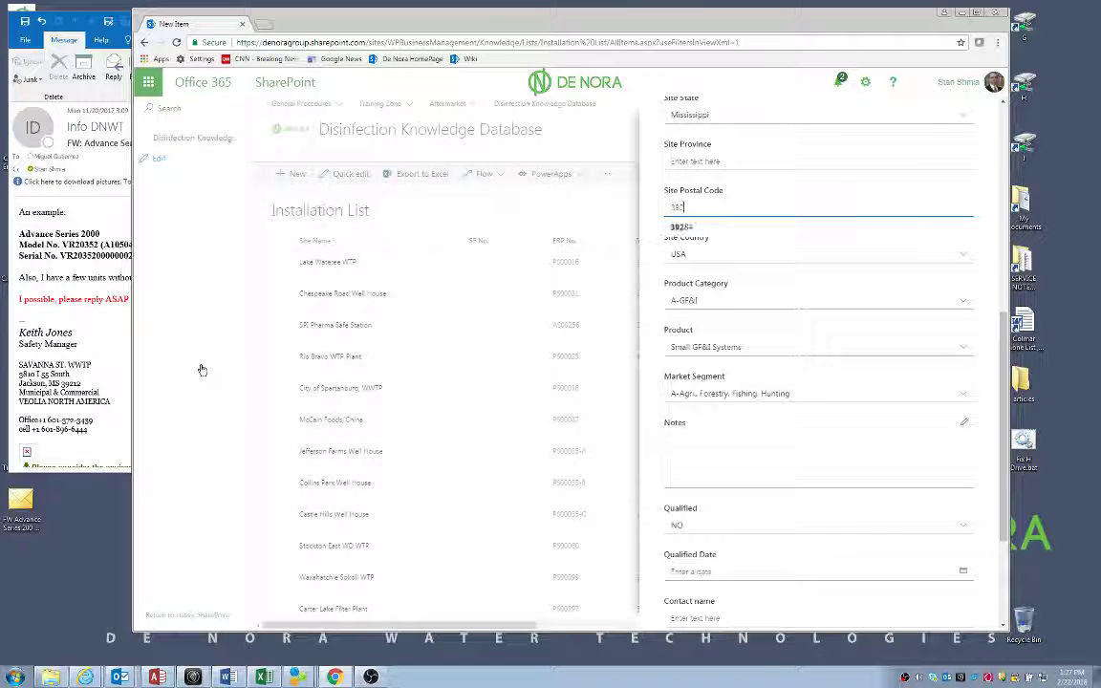
text(12)
click(694, 349)
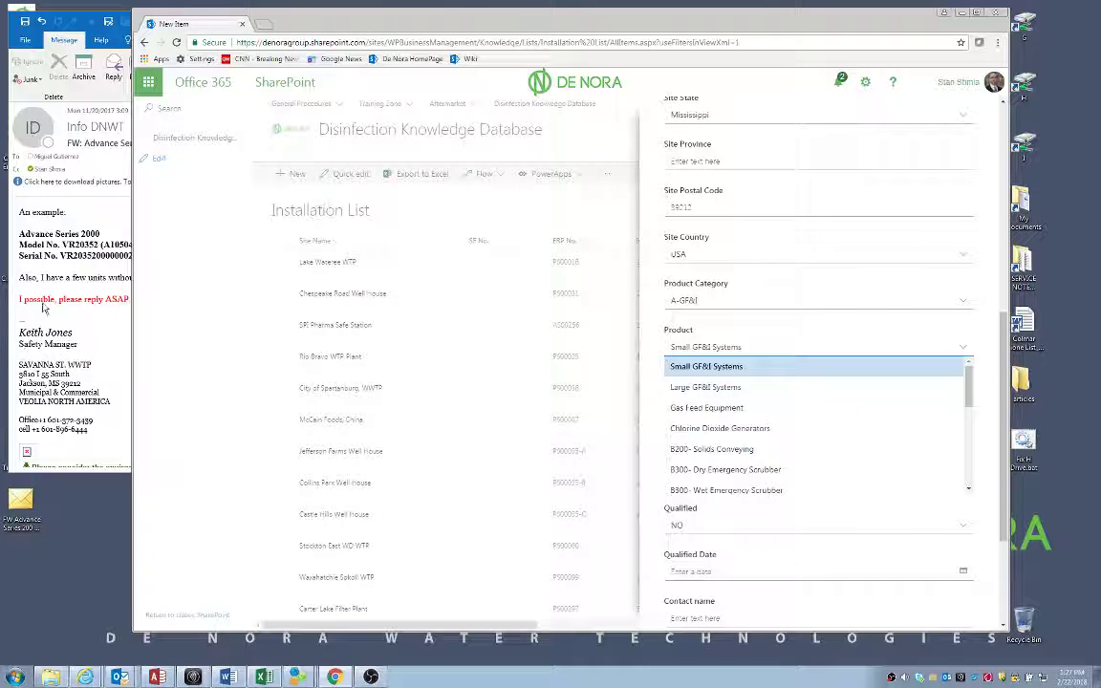
click(708, 369)
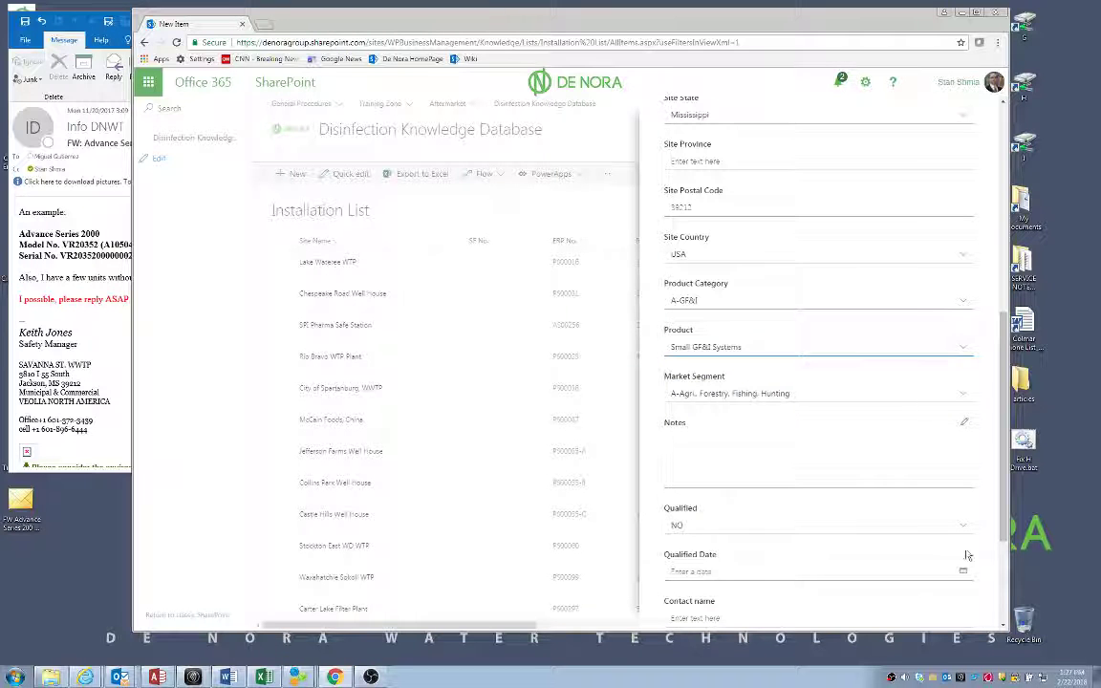
drag(1002, 531, 999, 587)
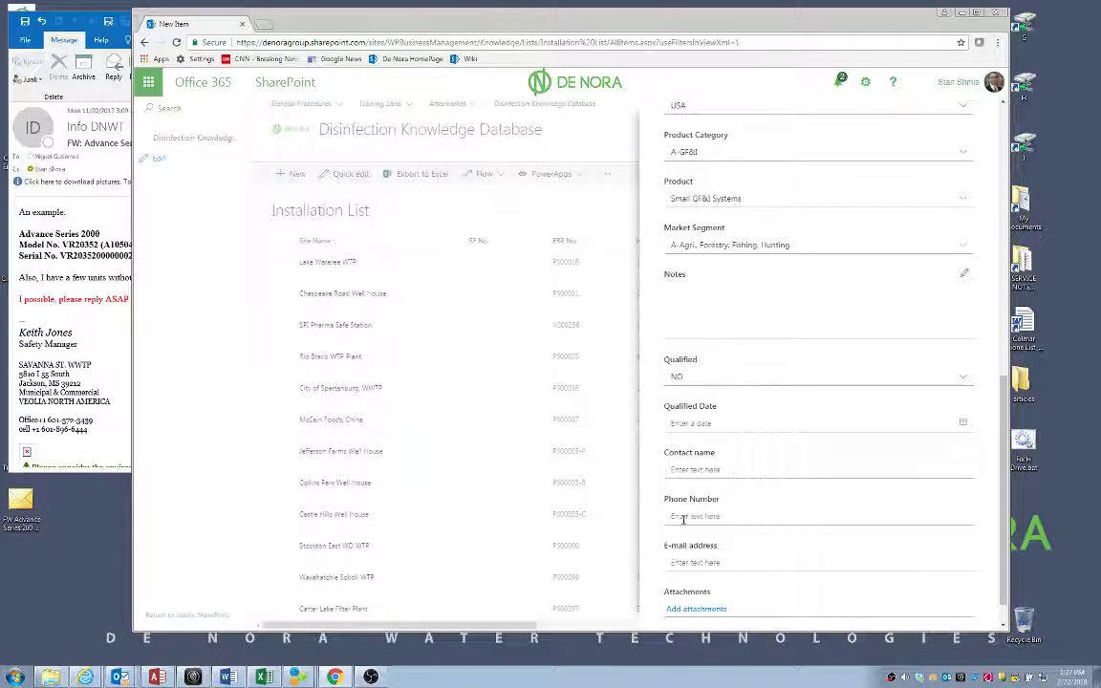
Fill in the contact's name under Contact name and start typing their phone number
click(739, 472)
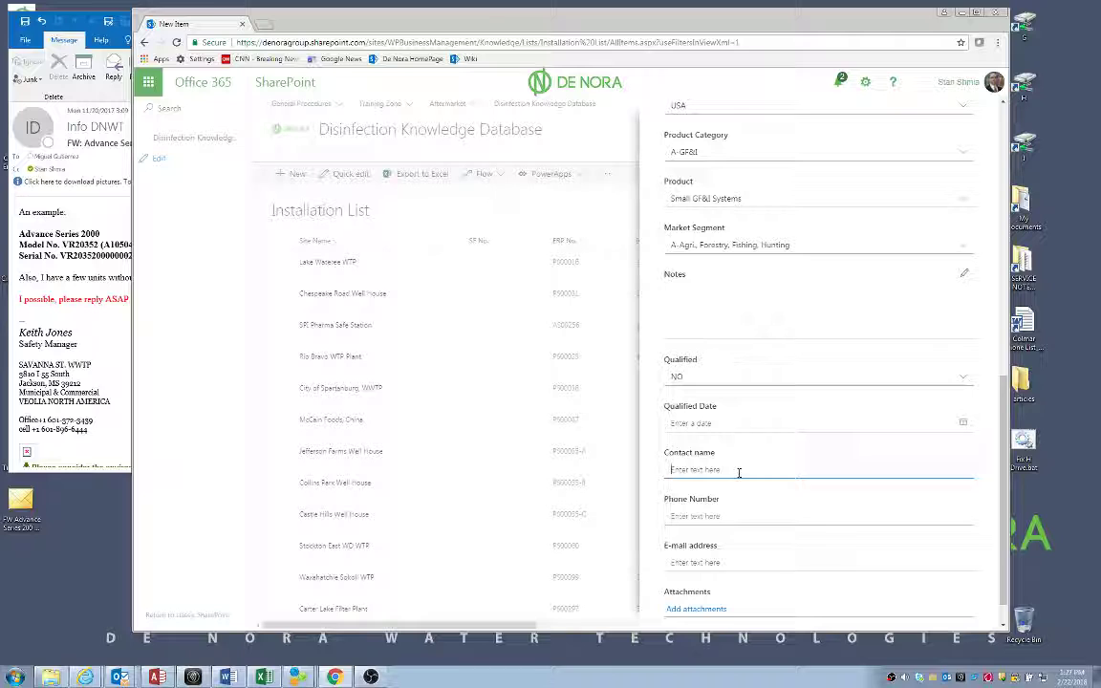
click(710, 515)
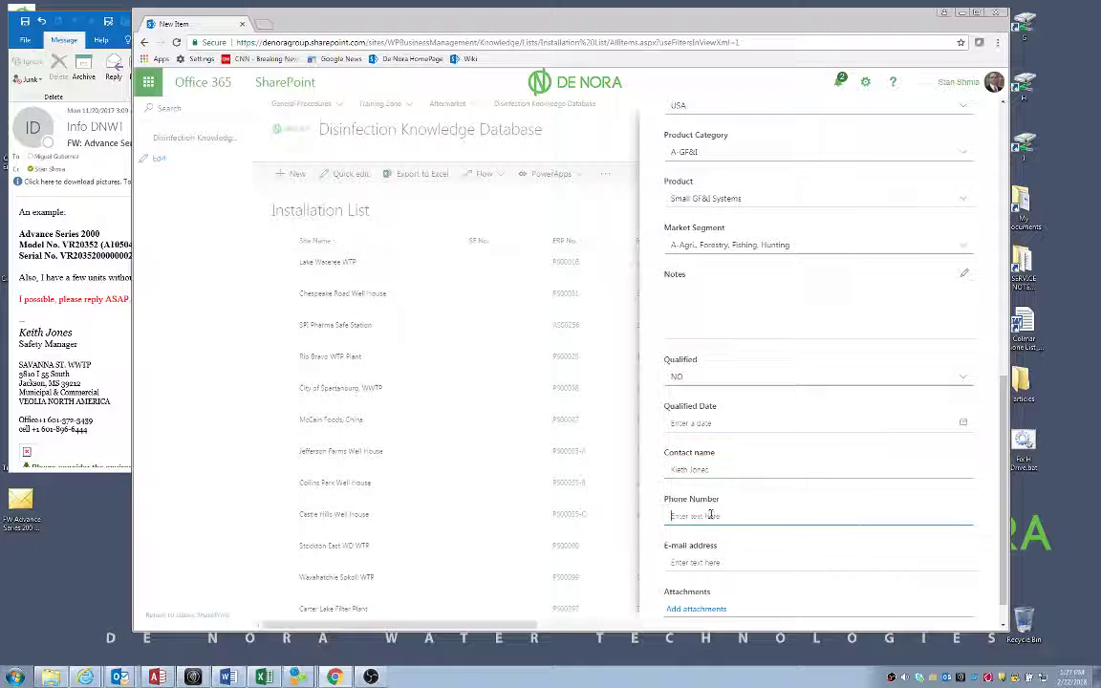
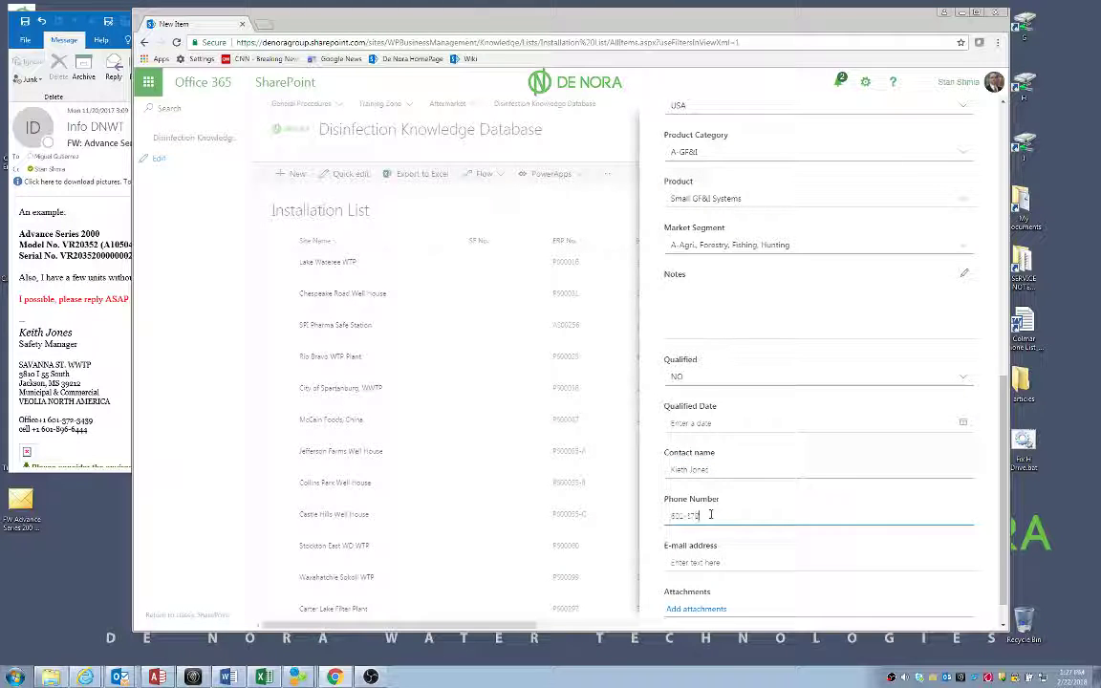
Copy the sender's e-mail link from Outlook into the E-mail address field, removing the mailto prefix
click(88, 371)
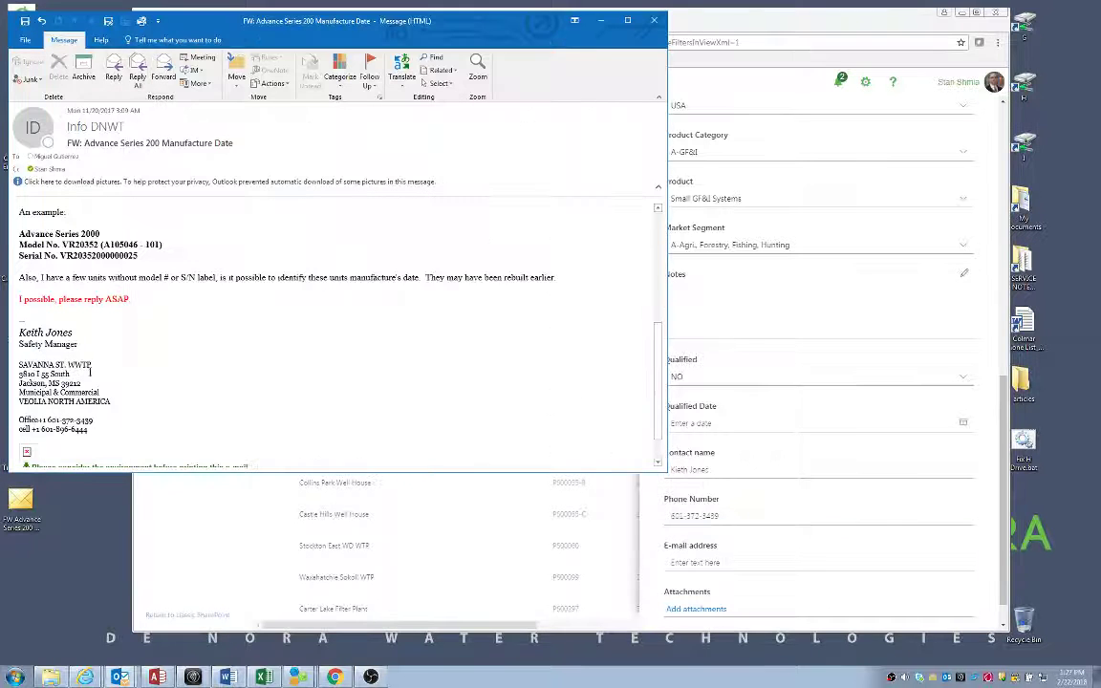
scroll(89, 319, up, 3)
scroll(101, 360, up, 2)
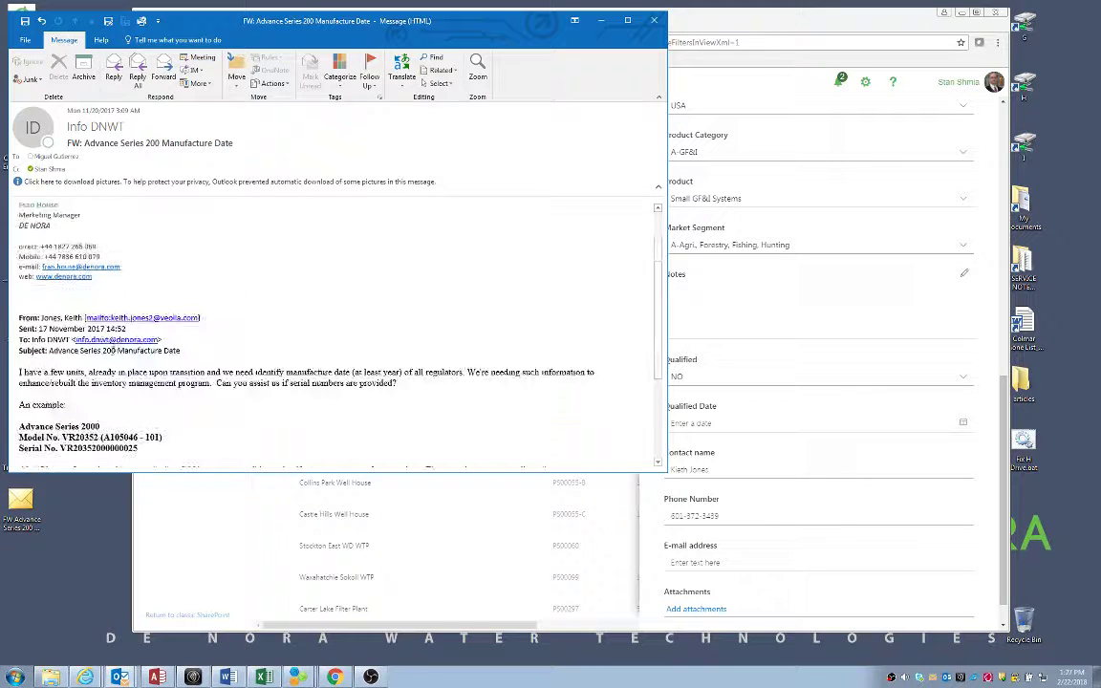
right_click(127, 323)
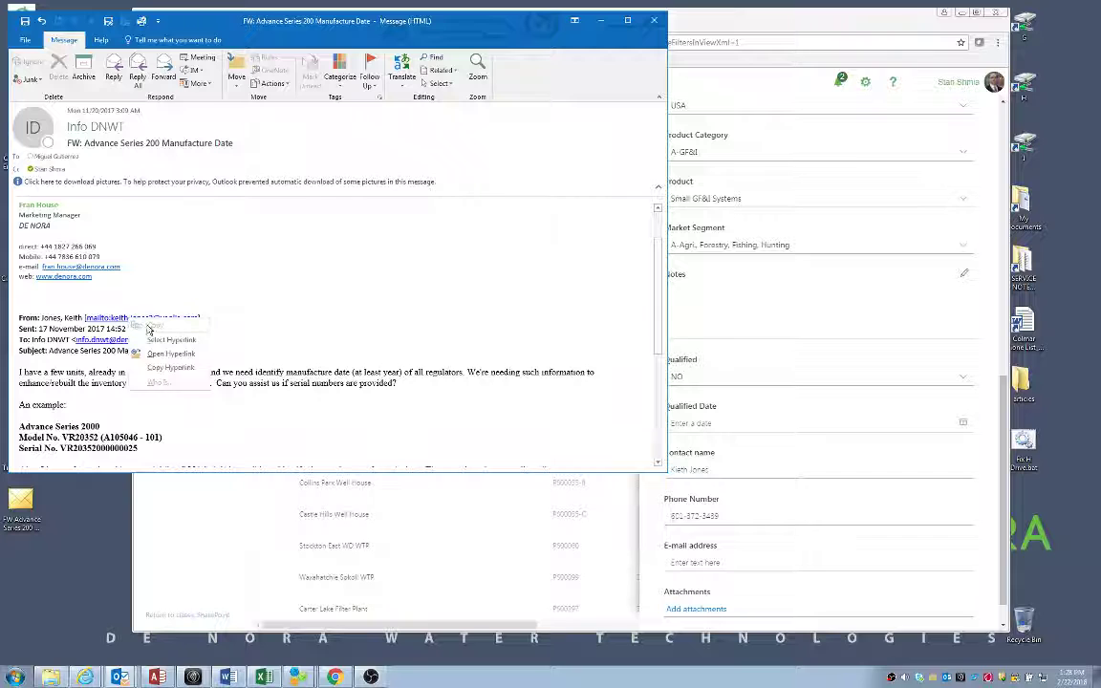
click(164, 351)
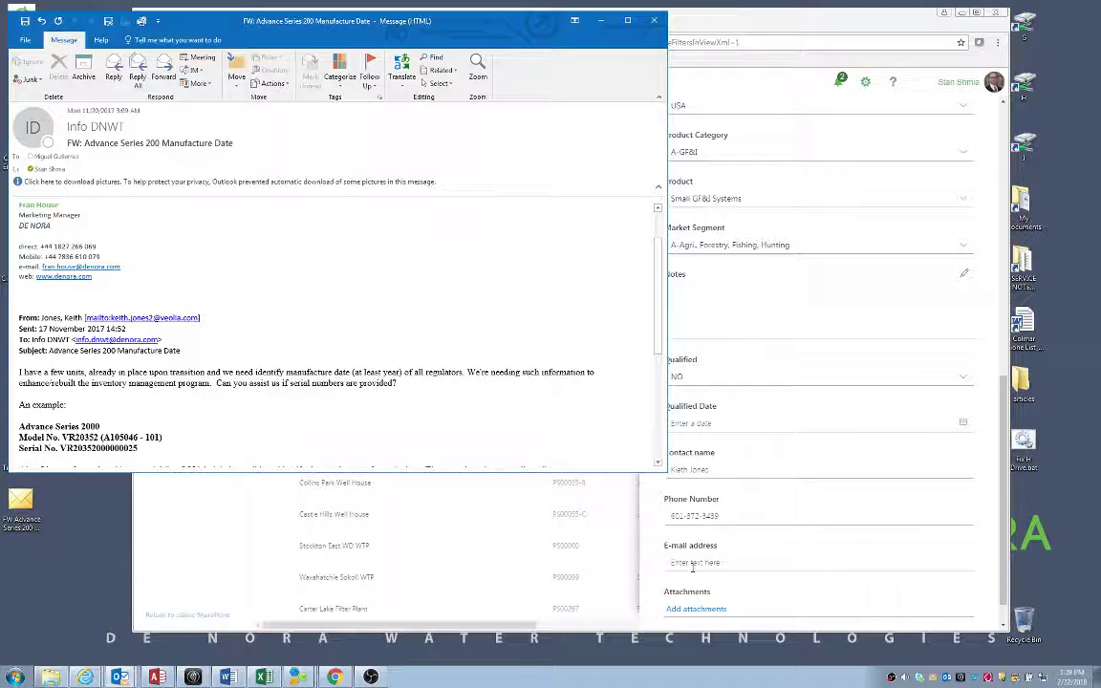
click(623, 509)
right_click(709, 561)
click(727, 474)
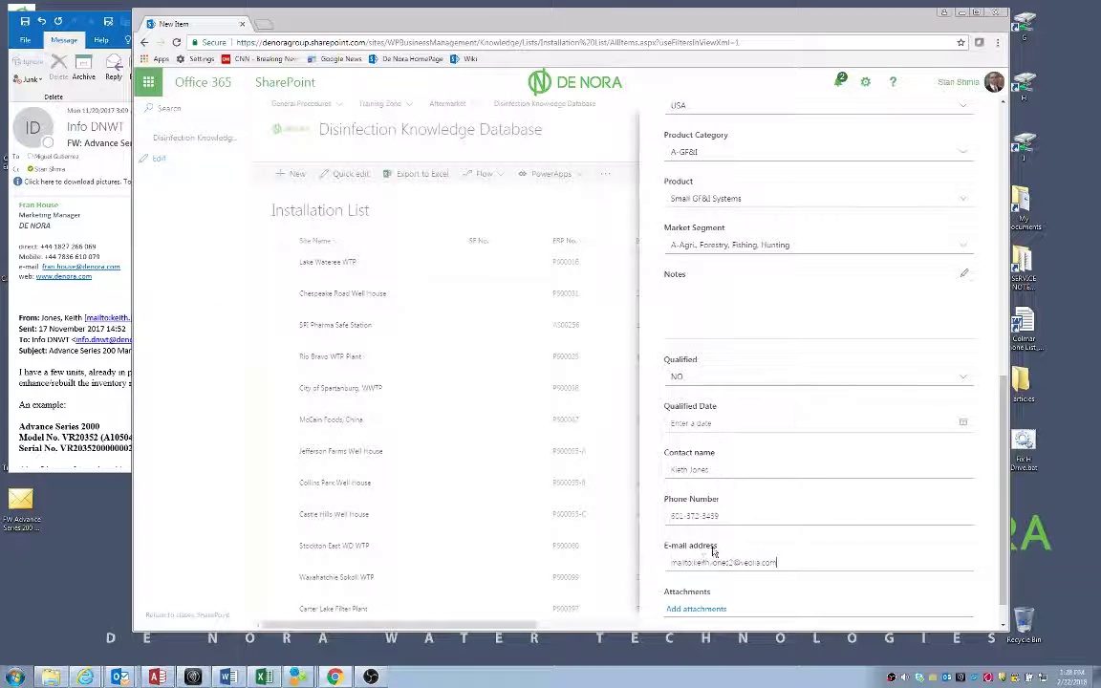
key(Delete)
key(Delete)
key(Delete)
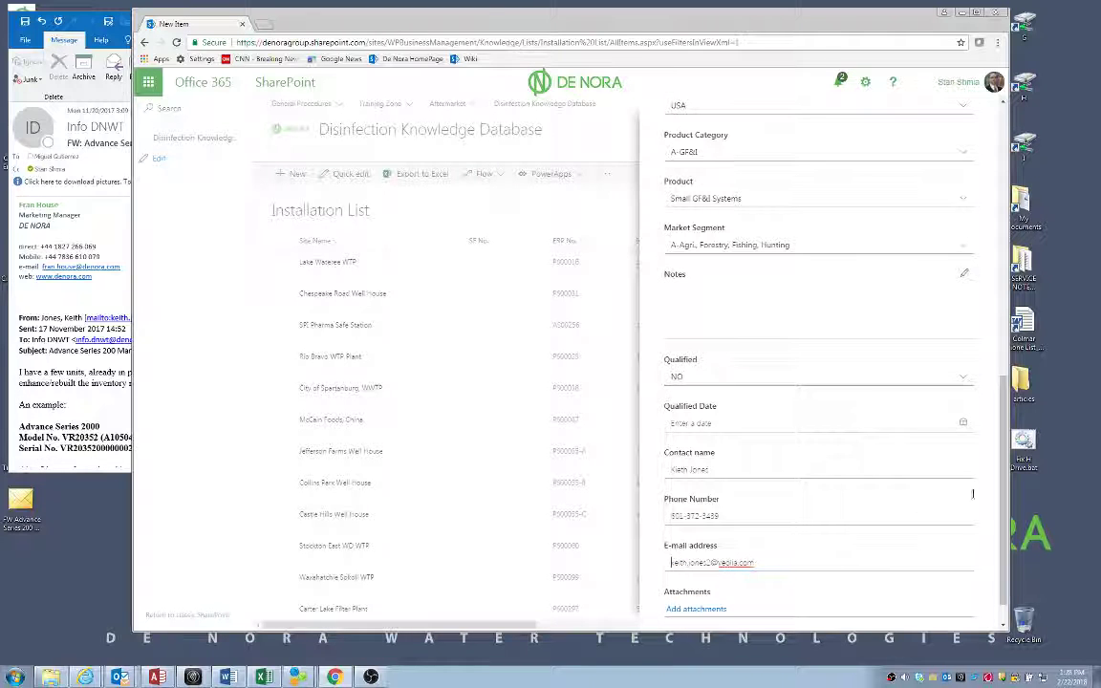
scroll(999, 516, down, 1)
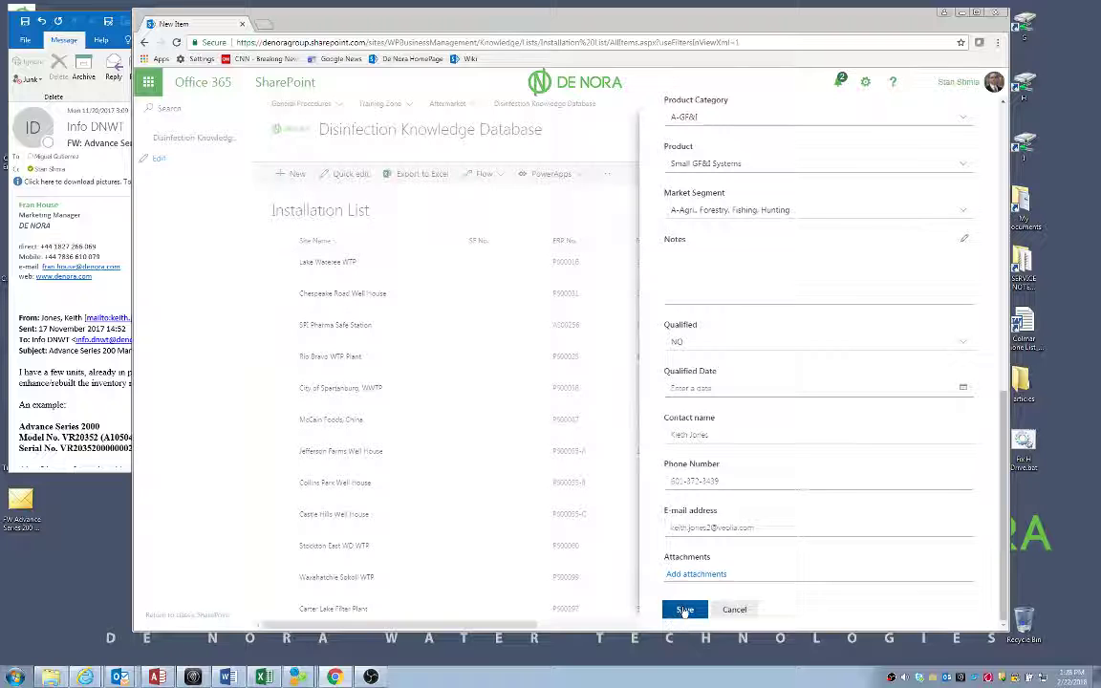
Save the completed Savanna St. WWTP installation record
click(684, 609)
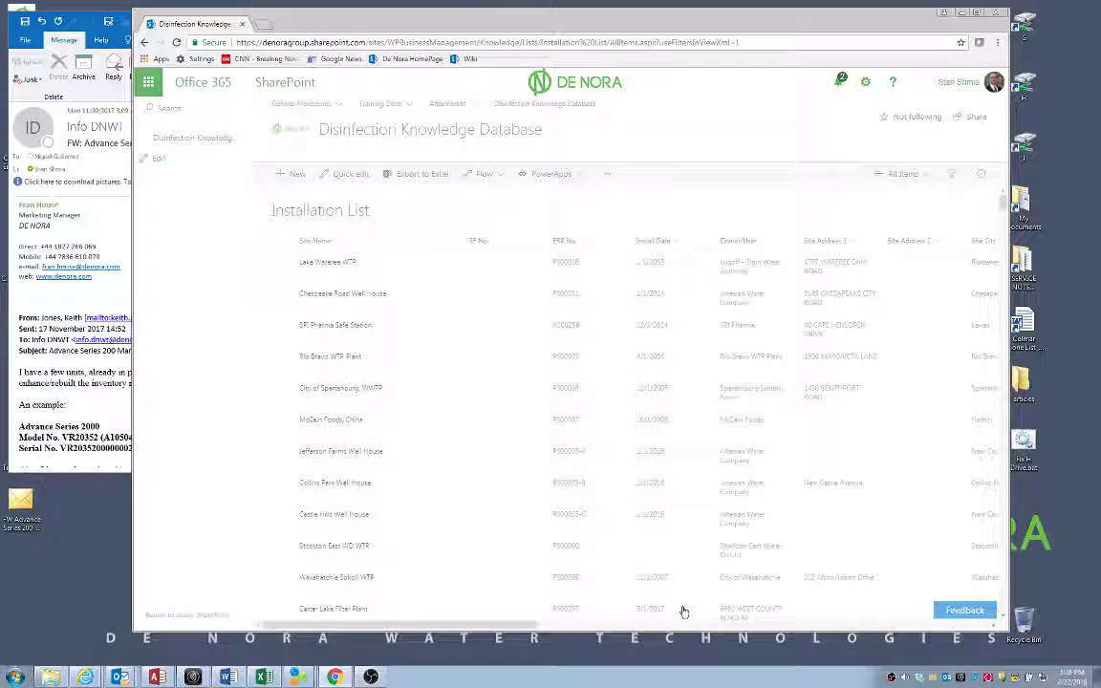